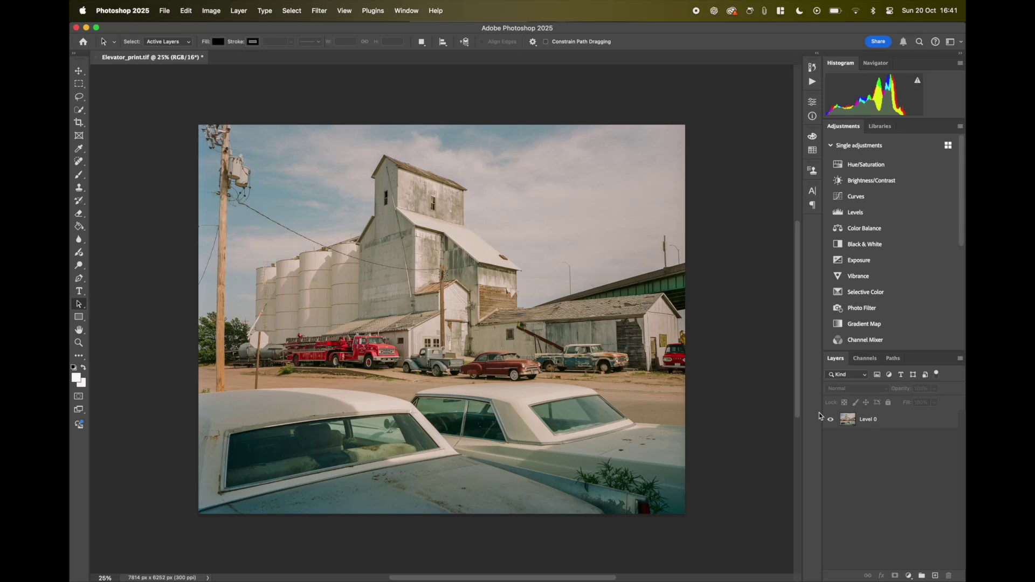
- Check the photo's dimensions and print resolution in the Image Size settings
{"action": "key", "text": "XF86MonBrightnessDown"}
{"action": "left_click", "coordinate": [212, 10]}
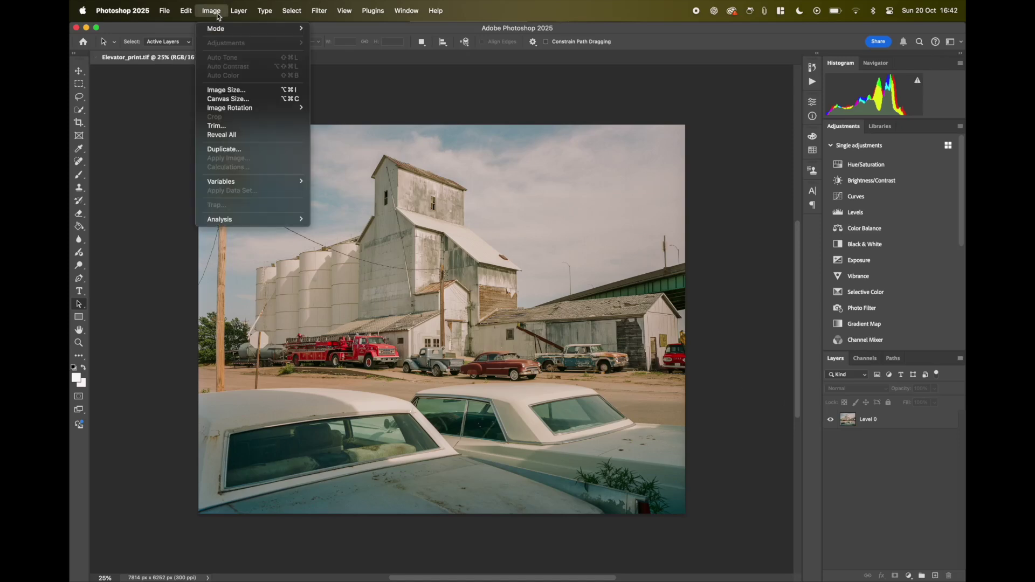
{"action": "left_click", "coordinate": [242, 89]}
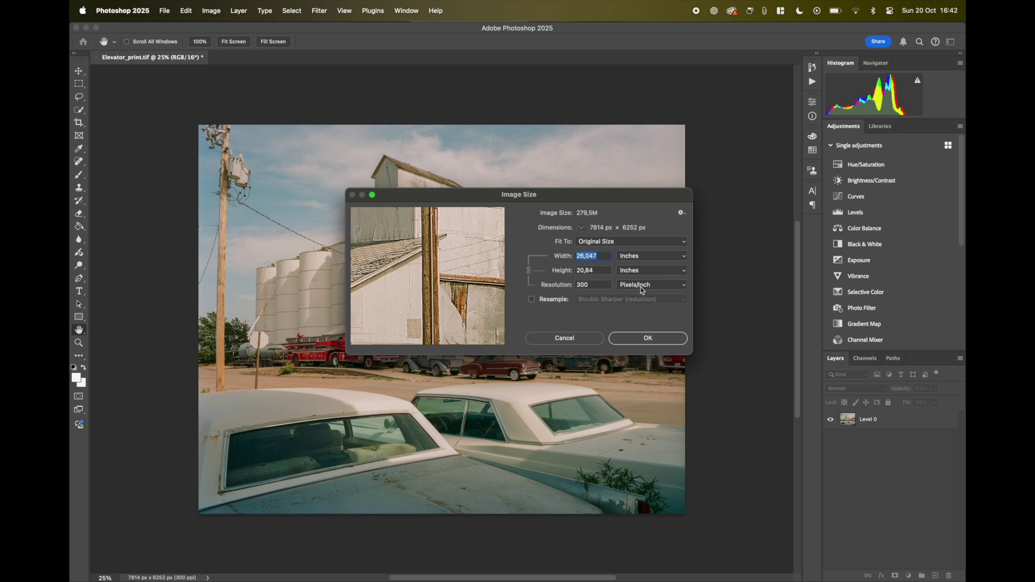
{"action": "double_click", "coordinate": [600, 286]}
{"action": "left_click", "coordinate": [591, 287]}
{"action": "left_click", "coordinate": [640, 343]}
{"action": "key", "text": "a"}
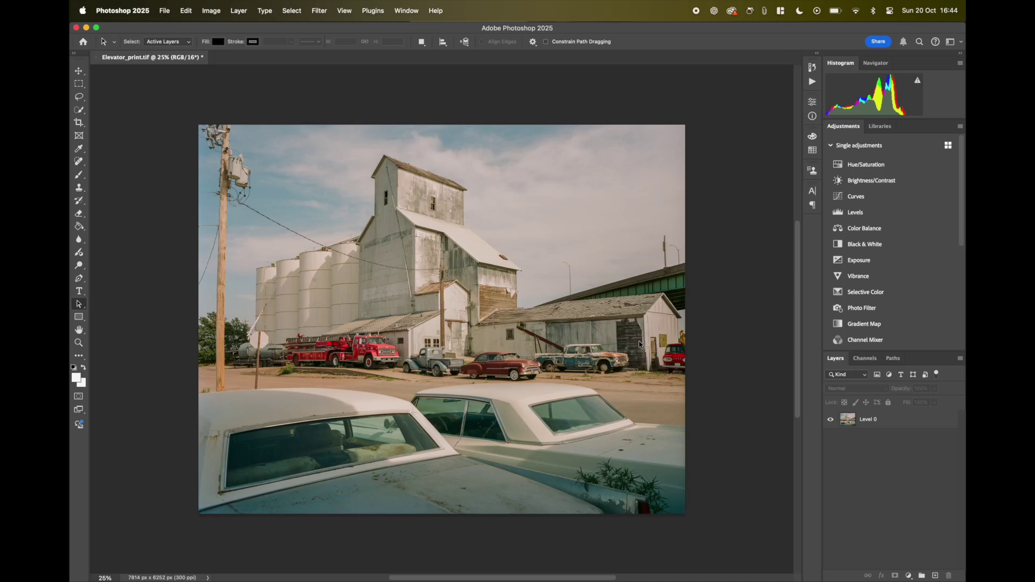
- Duplicate the Level 0 layer under the name Sharpness
{"action": "left_click", "coordinate": [911, 425]}
{"action": "right_click", "coordinate": [911, 426]}
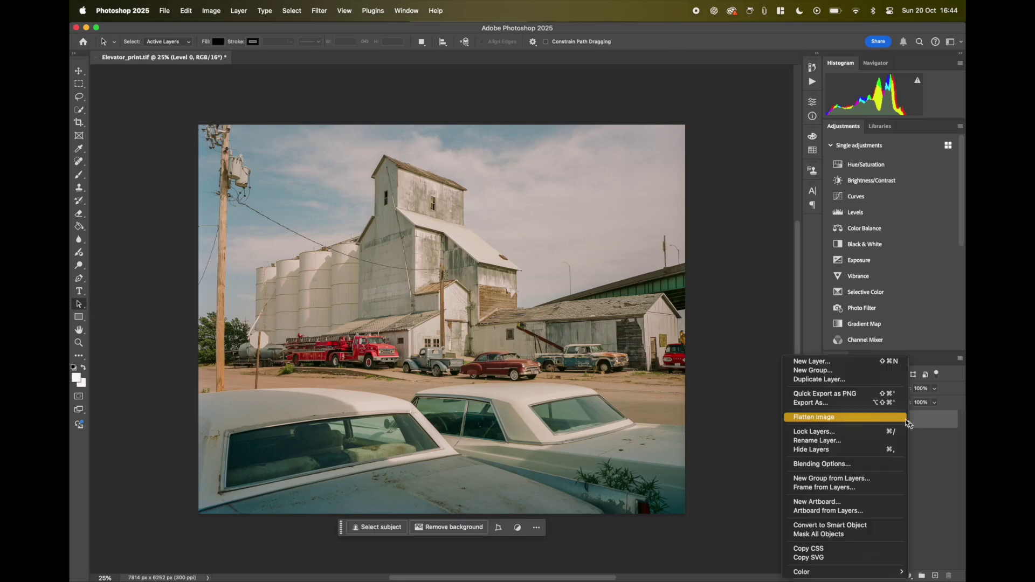
{"action": "left_click", "coordinate": [860, 382]}
{"action": "type", "text": "Sharpness"}
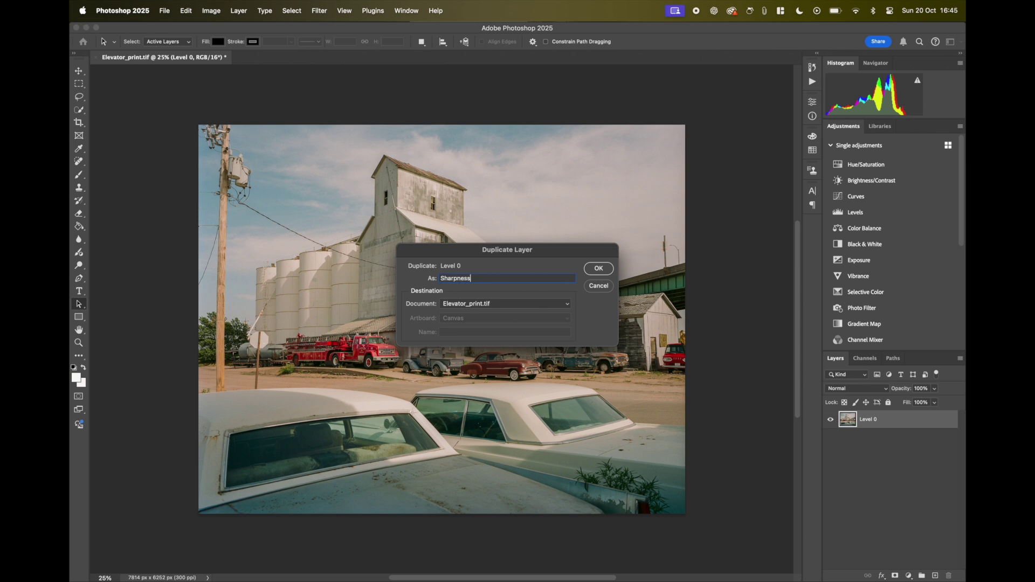
{"action": "left_click", "coordinate": [598, 269]}
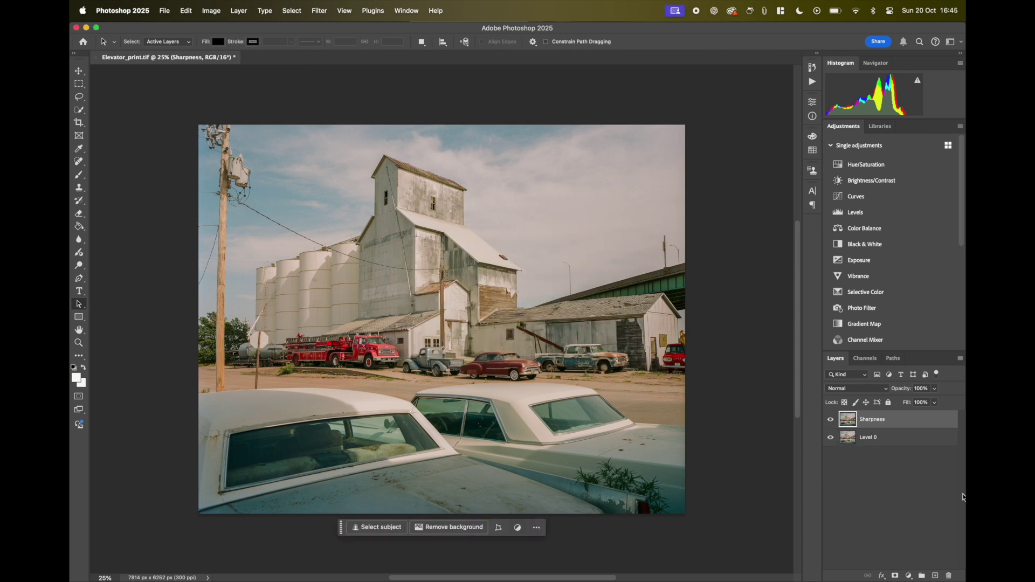
- Convert the Sharpness layer for smart filters so its filters stay re-editable
{"action": "left_click", "coordinate": [321, 11]}
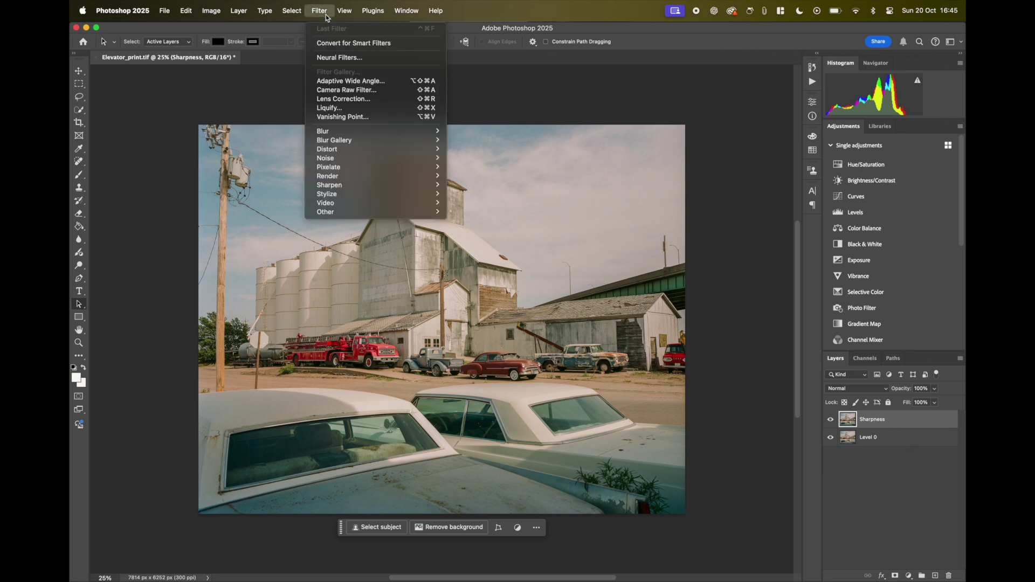
{"action": "left_click", "coordinate": [324, 47]}
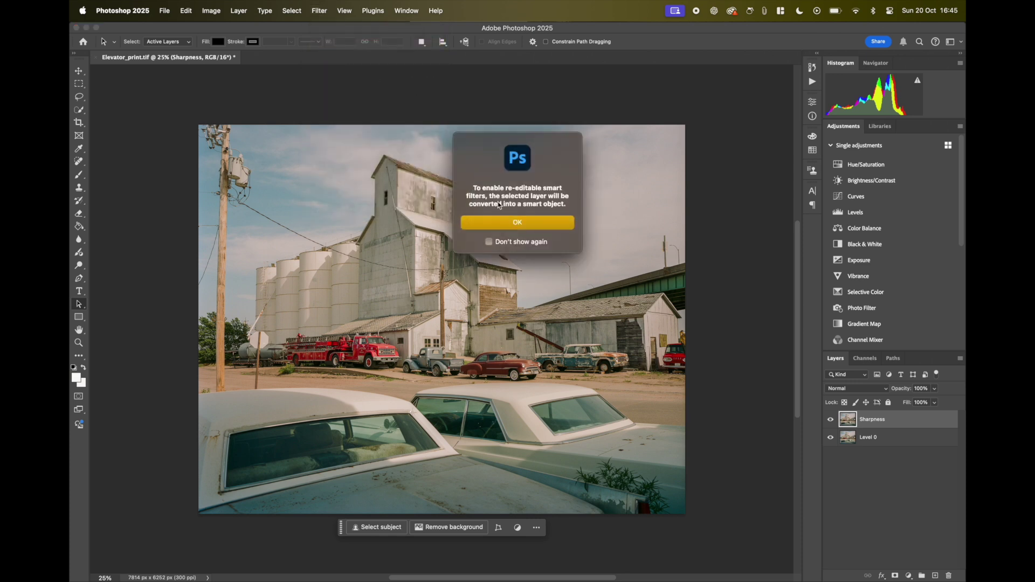
{"action": "left_click", "coordinate": [517, 224]}
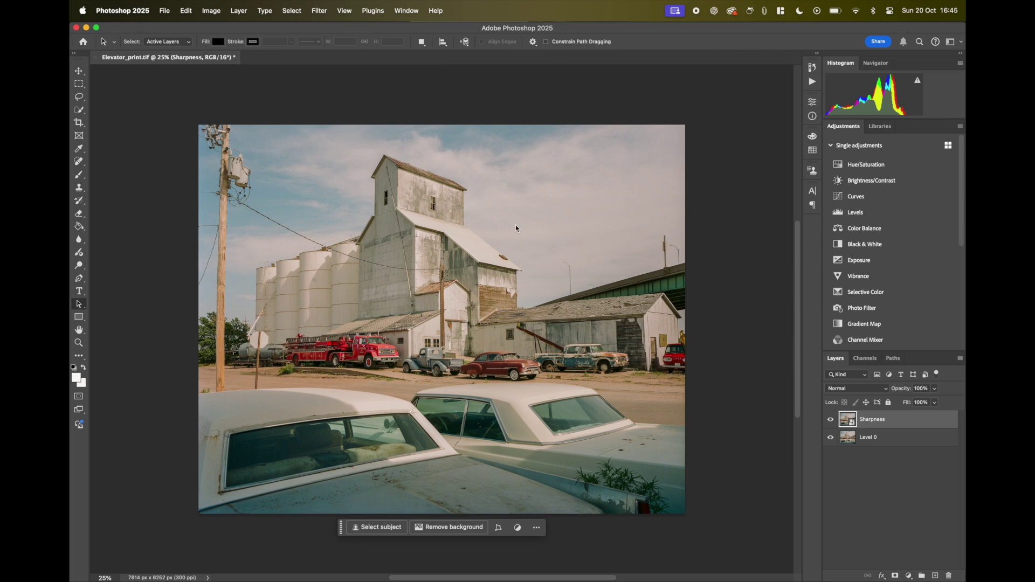
- Apply a High Pass filter to the duplicated smart object layer with a radius of about 4.9 pixels
{"action": "left_click", "coordinate": [319, 10]}
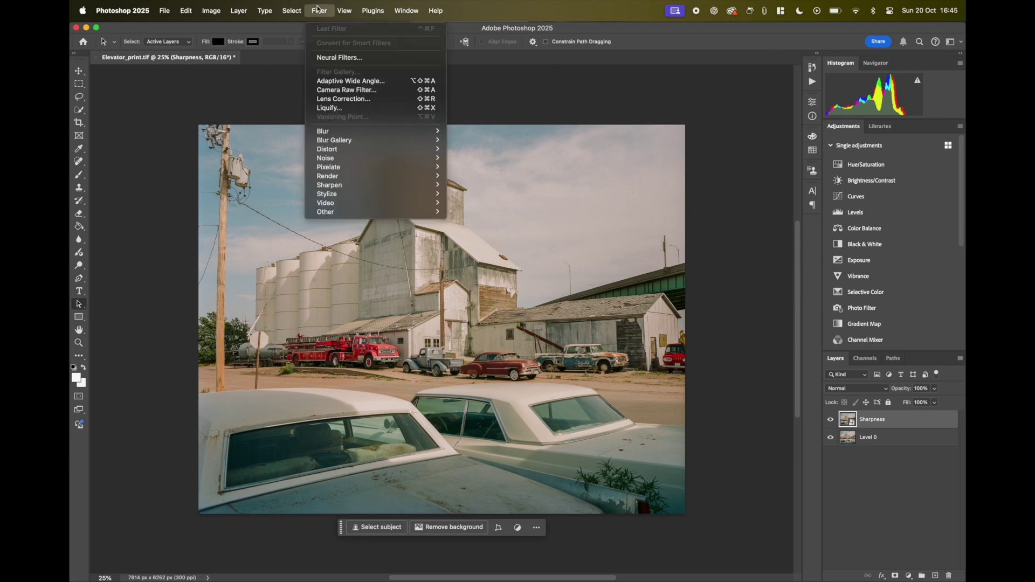
{"action": "mouse_move", "coordinate": [356, 212]}
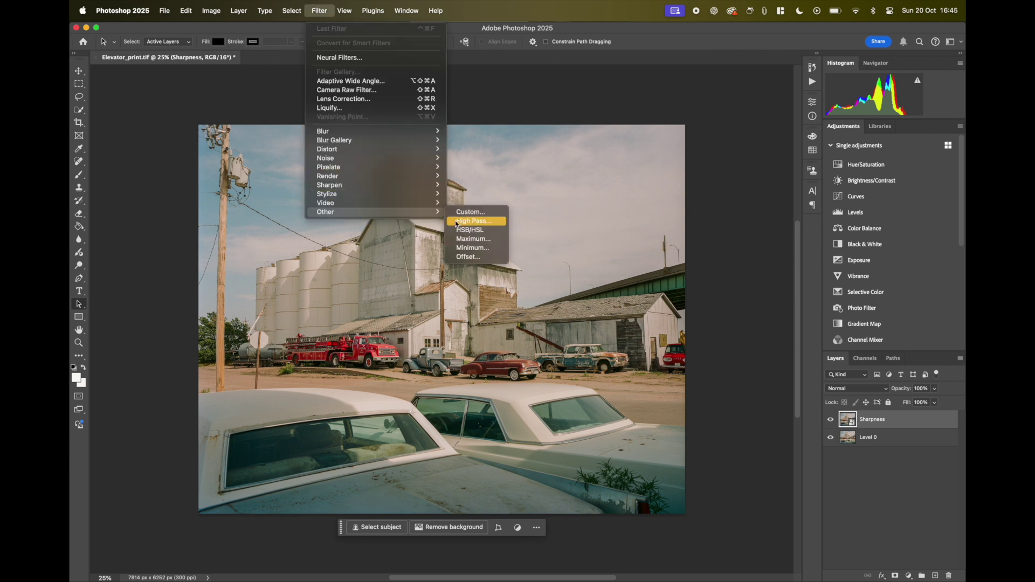
{"action": "left_click", "coordinate": [472, 222]}
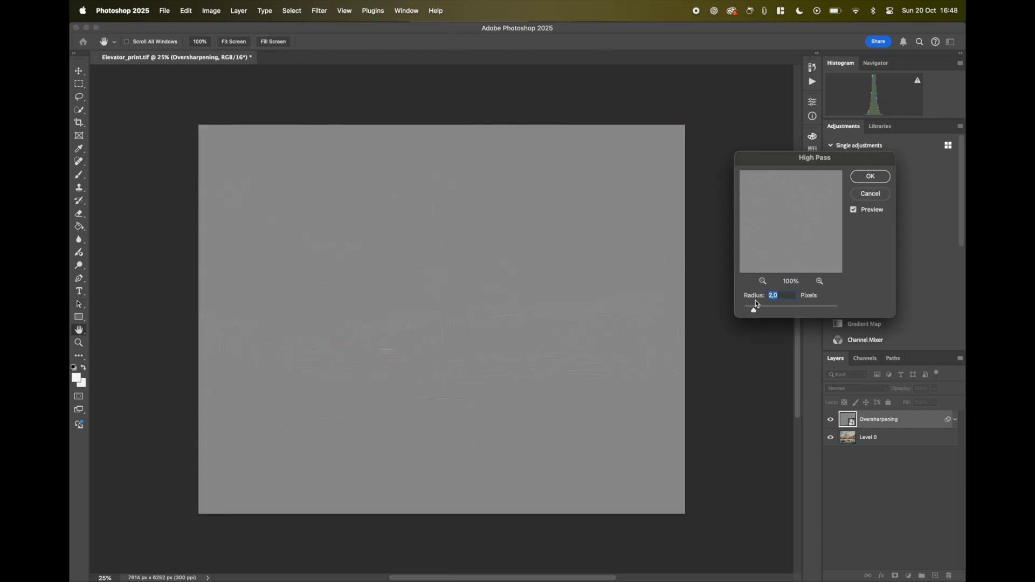
{"action": "left_click_drag", "start_coordinate": [754, 310], "coordinate": [774, 315]}
{"action": "left_click_drag", "start_coordinate": [773, 314], "coordinate": [770, 312]}
{"action": "left_click", "coordinate": [867, 178]}
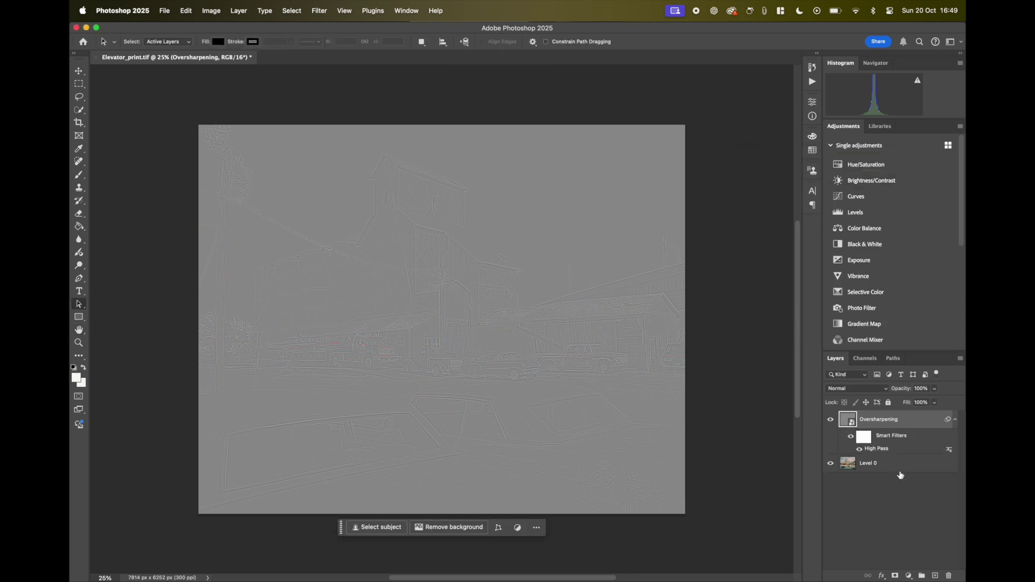
- Select the Level 0 layer together with the Oversharpening layer and set their blend mode to Overlay
{"action": "left_click", "coordinate": [902, 467]}
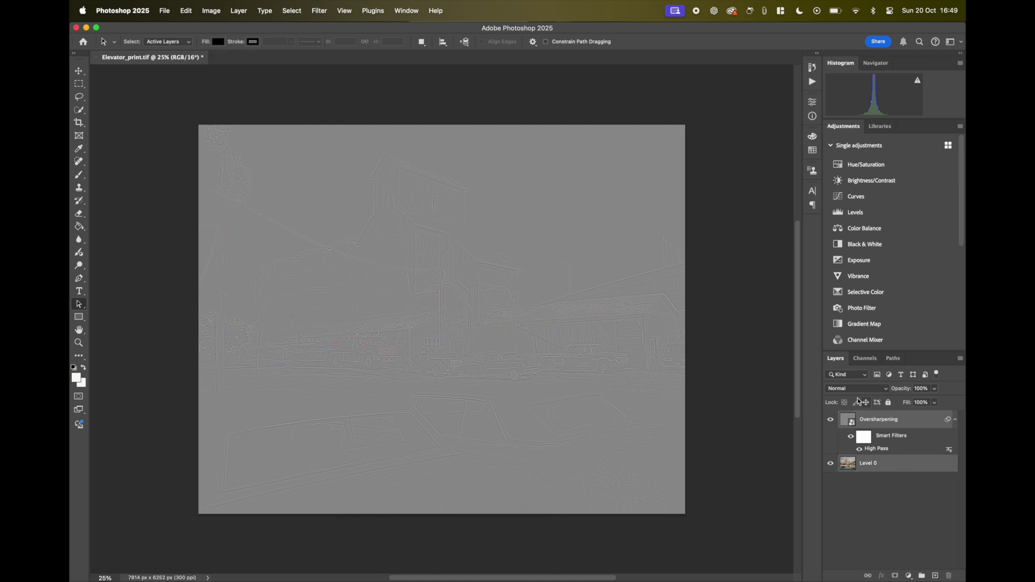
{"action": "left_click", "coordinate": [863, 389]}
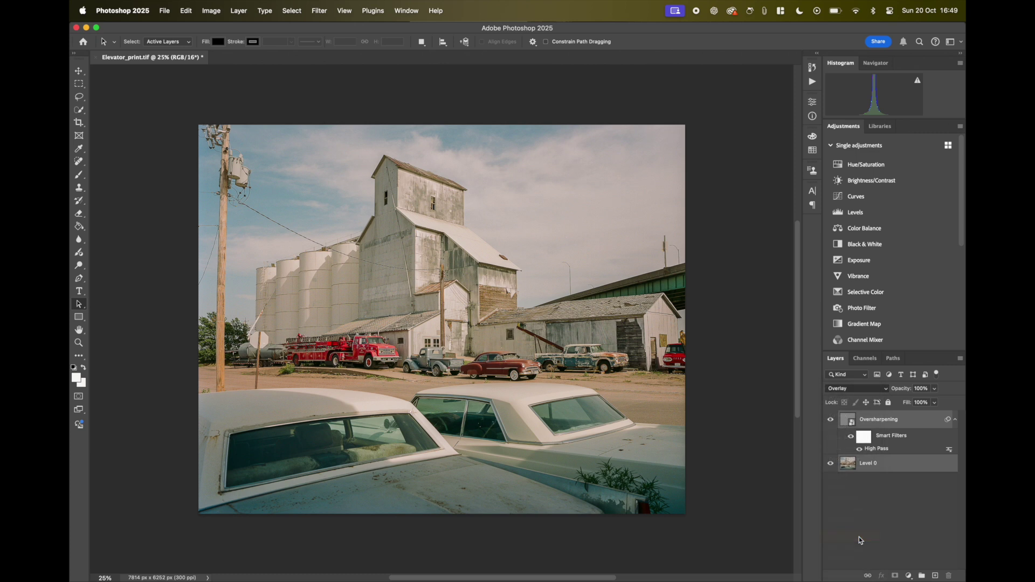
{"action": "left_click", "coordinate": [860, 537]}
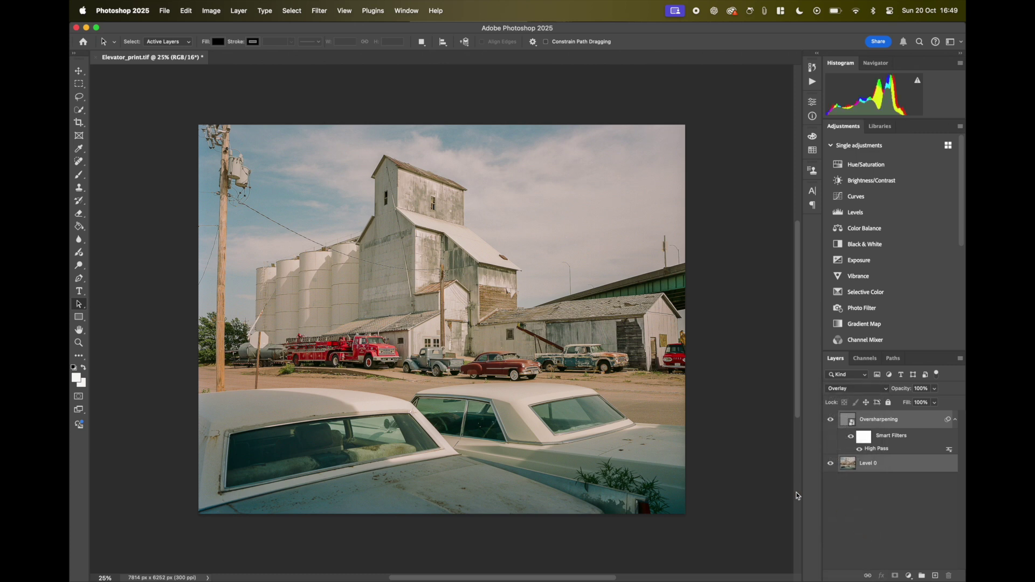
- Examine the sharpening effect up close on the vehicles, the elevator walls and the sky around the tower
{"action": "scroll", "coordinate": [416, 327], "scroll_direction": "up", "scroll_amount": 2}
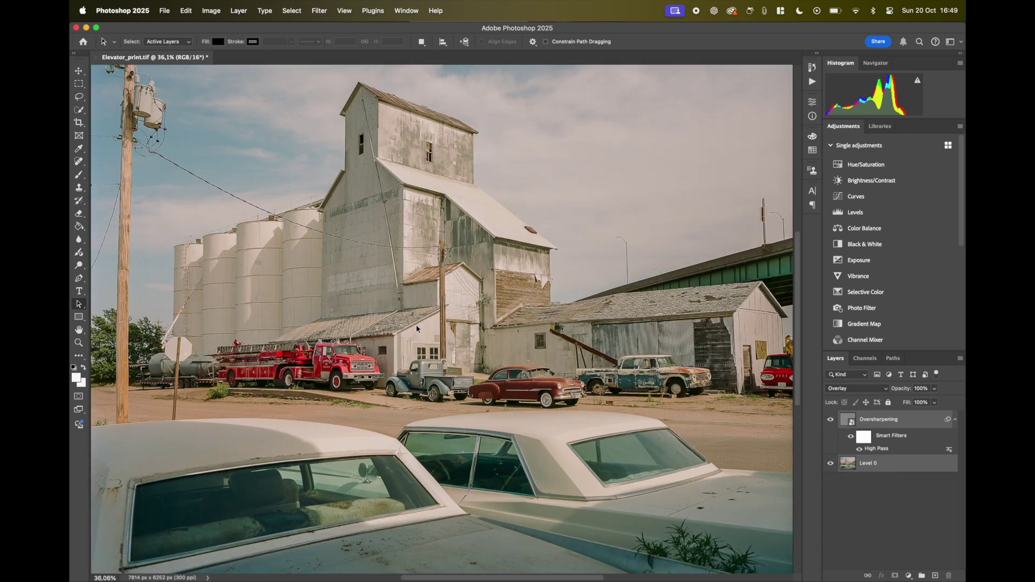
{"action": "scroll", "coordinate": [416, 327], "scroll_direction": "up", "scroll_amount": 5}
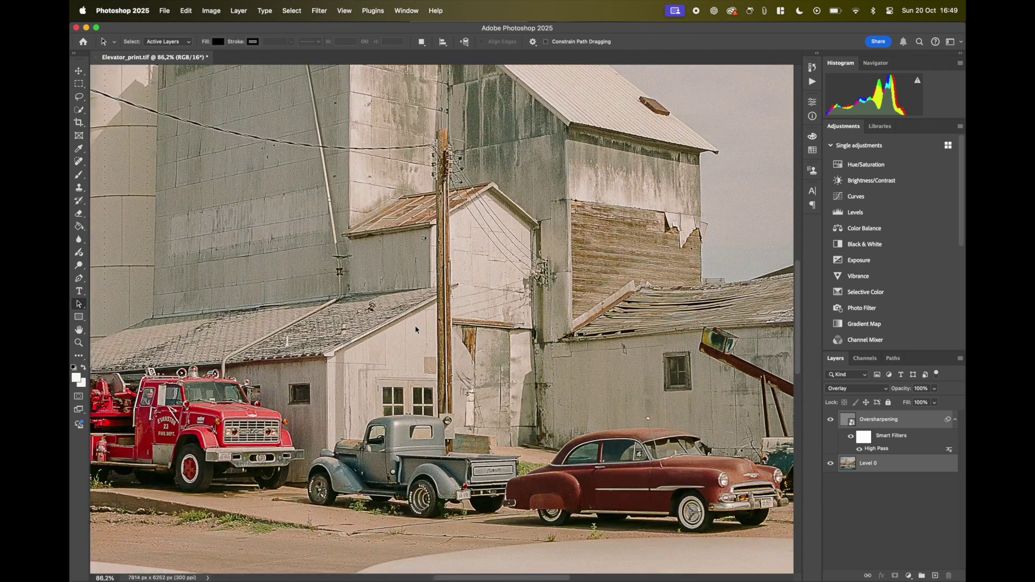
{"action": "scroll", "coordinate": [416, 326], "scroll_direction": "right", "scroll_amount": 5}
{"action": "scroll", "coordinate": [416, 327], "scroll_direction": "up", "scroll_amount": 3}
{"action": "scroll", "coordinate": [416, 327], "scroll_direction": "left", "scroll_amount": 5}
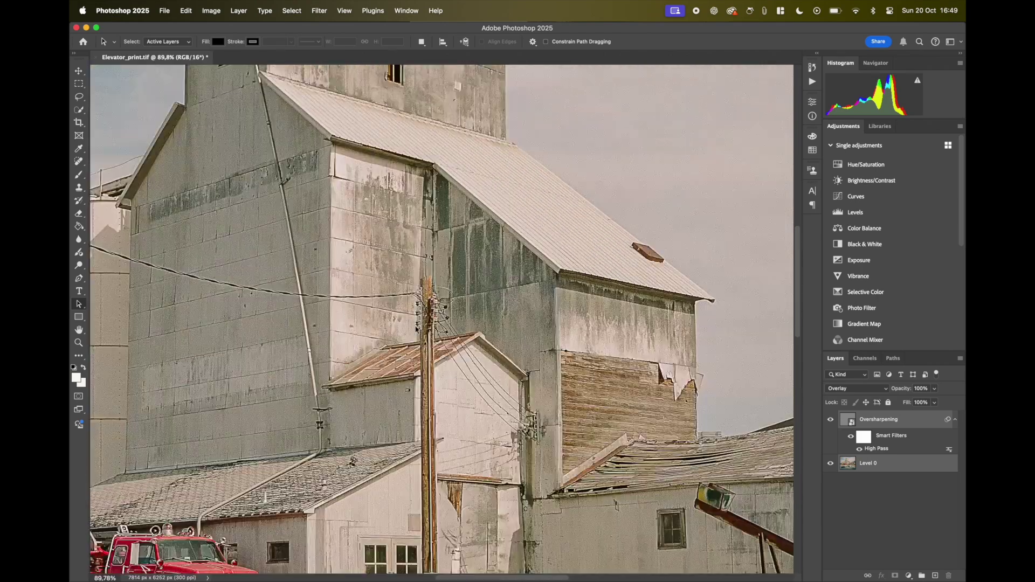
{"action": "scroll", "coordinate": [416, 327], "scroll_direction": "up", "scroll_amount": 4}
{"action": "scroll", "coordinate": [415, 327], "scroll_direction": "left", "scroll_amount": 4}
{"action": "scroll", "coordinate": [416, 327], "scroll_direction": "right", "scroll_amount": 3}
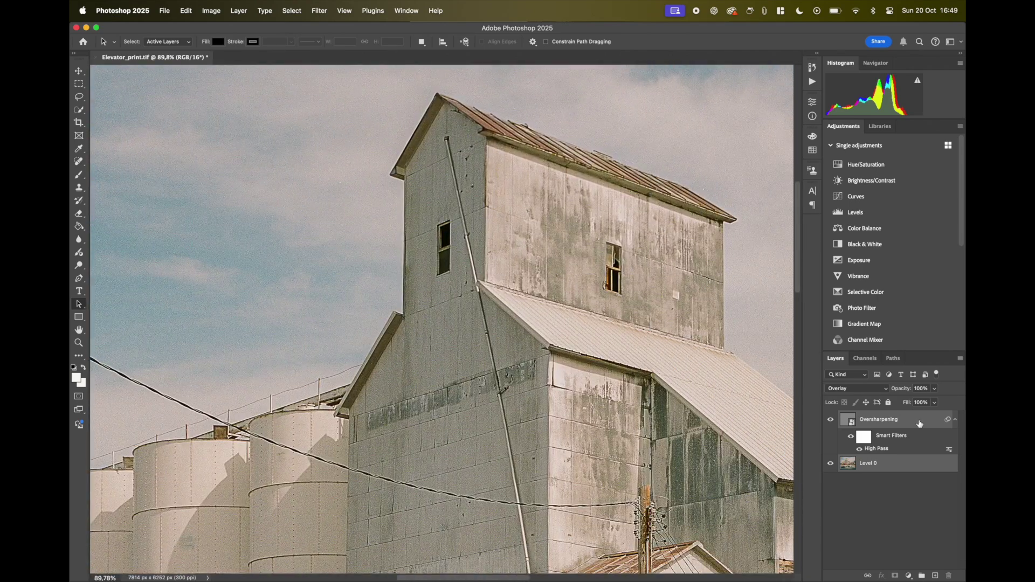
- Reduce the radius of the Oversharpening layer's High Pass smart filter to 1.3 pixels
{"action": "double_click", "coordinate": [877, 449]}
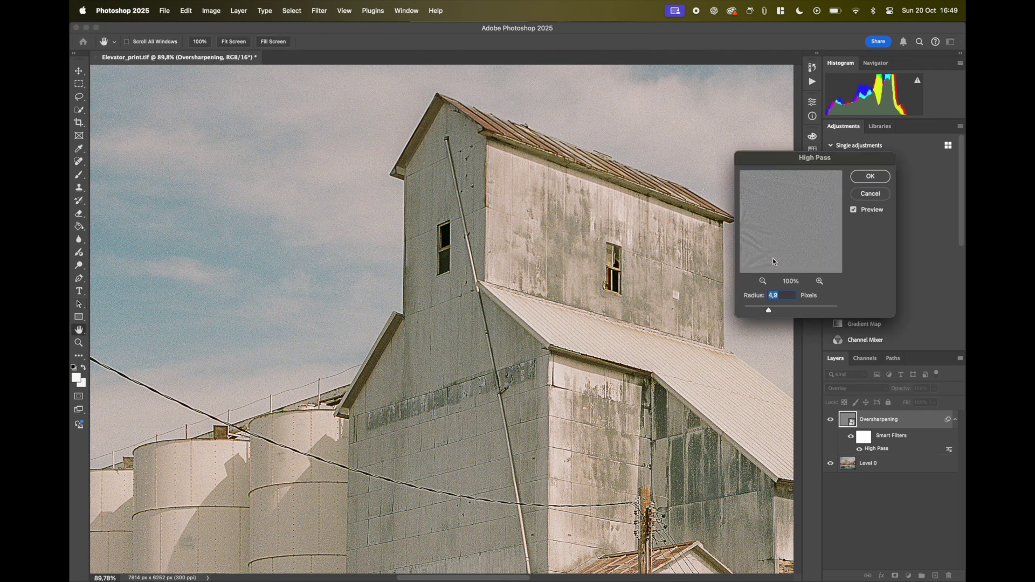
{"action": "left_click_drag", "start_coordinate": [770, 311], "coordinate": [754, 312]}
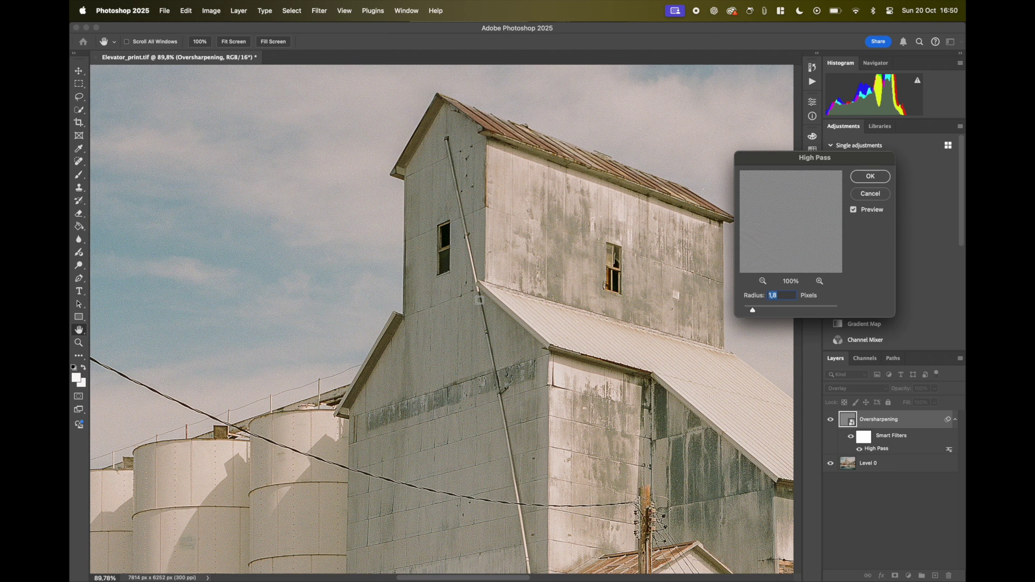
{"action": "scroll", "coordinate": [480, 300], "scroll_direction": "up", "scroll_amount": 6}
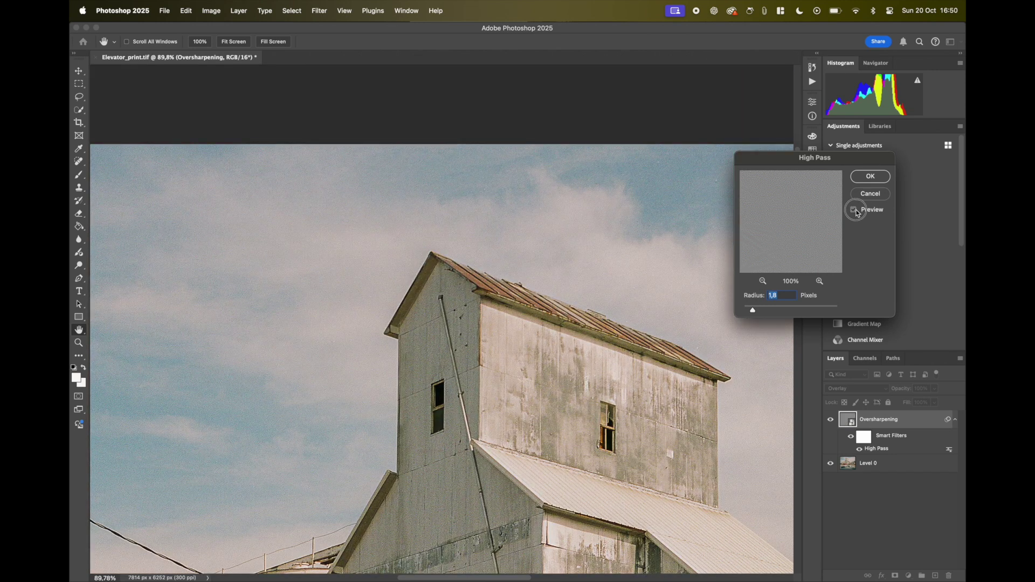
{"action": "key", "text": "Down"}
{"action": "key", "text": "Down"}
{"action": "key", "text": "Down"}
{"action": "key", "text": "Down"}
{"action": "key", "text": "Down"}
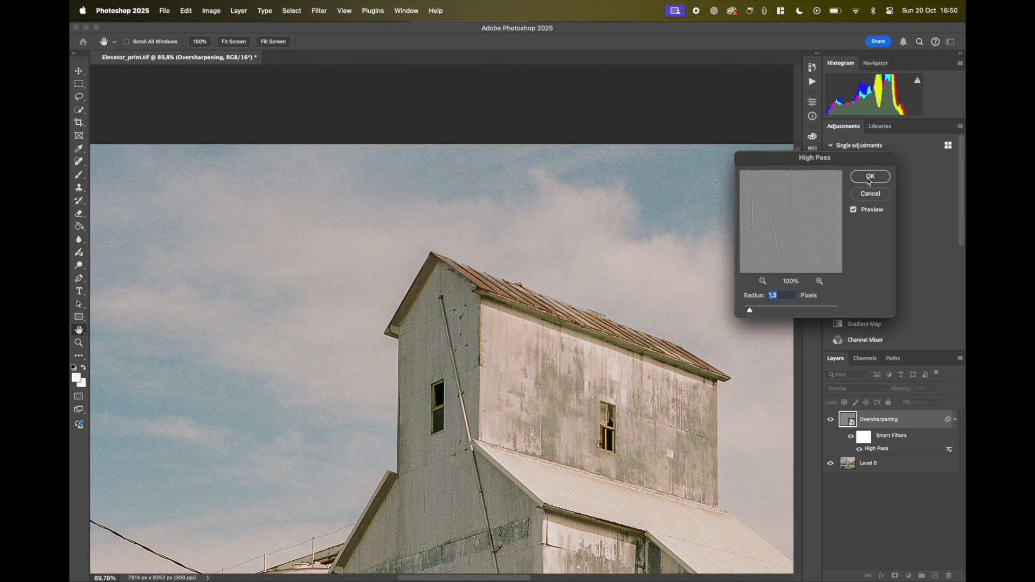
{"action": "left_click", "coordinate": [870, 177]}
{"action": "key", "text": "a"}
- Compare the sharpened photo as a whole with close-ups of the wooden siding, roof and parked cars
{"action": "scroll", "coordinate": [533, 361], "scroll_direction": "down", "scroll_amount": 5}
{"action": "scroll", "coordinate": [534, 363], "scroll_direction": "down", "scroll_amount": 5}
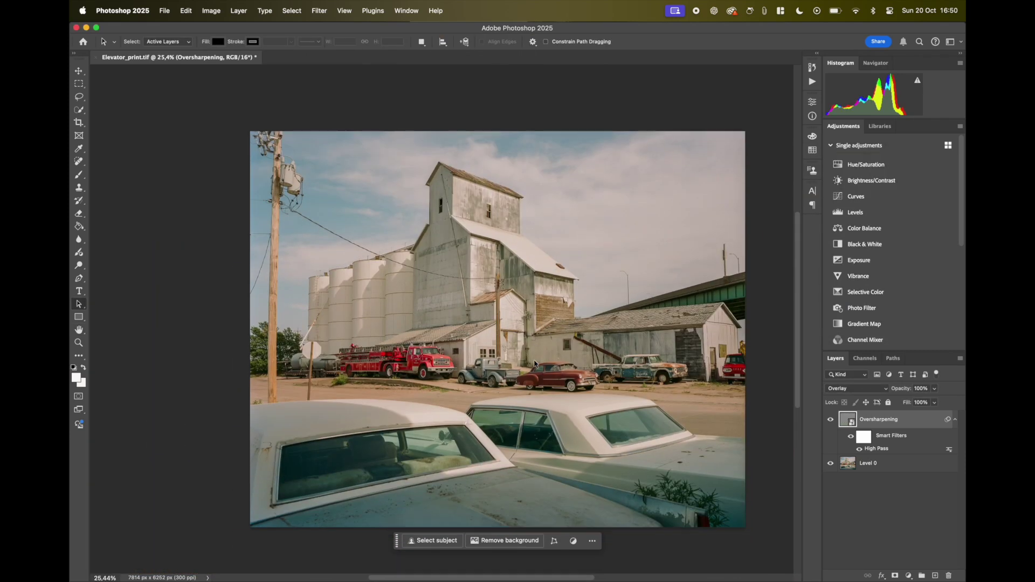
{"action": "scroll", "coordinate": [534, 362], "scroll_direction": "right", "scroll_amount": 2}
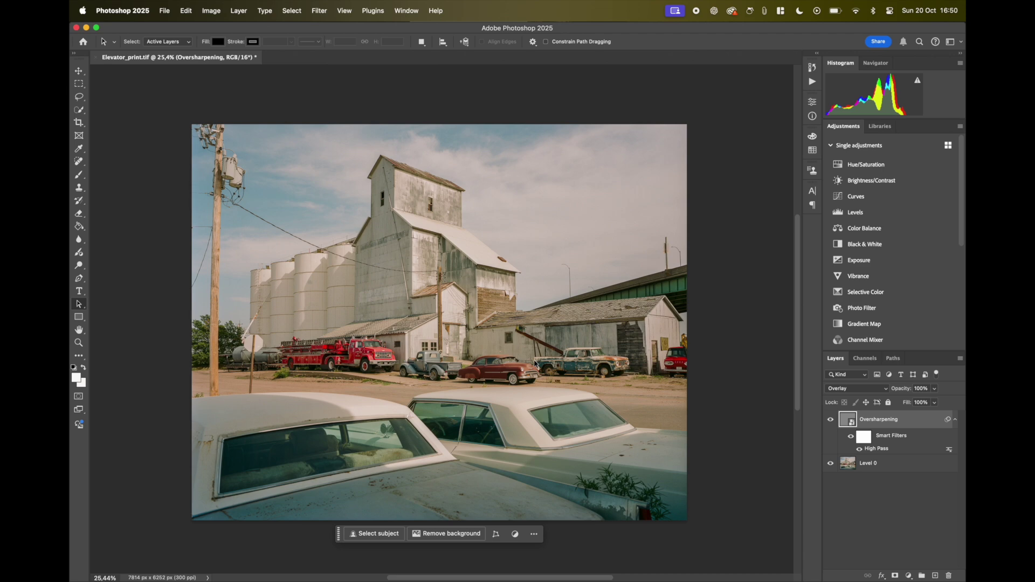
{"action": "scroll", "coordinate": [536, 364], "scroll_direction": "up", "scroll_amount": 10}
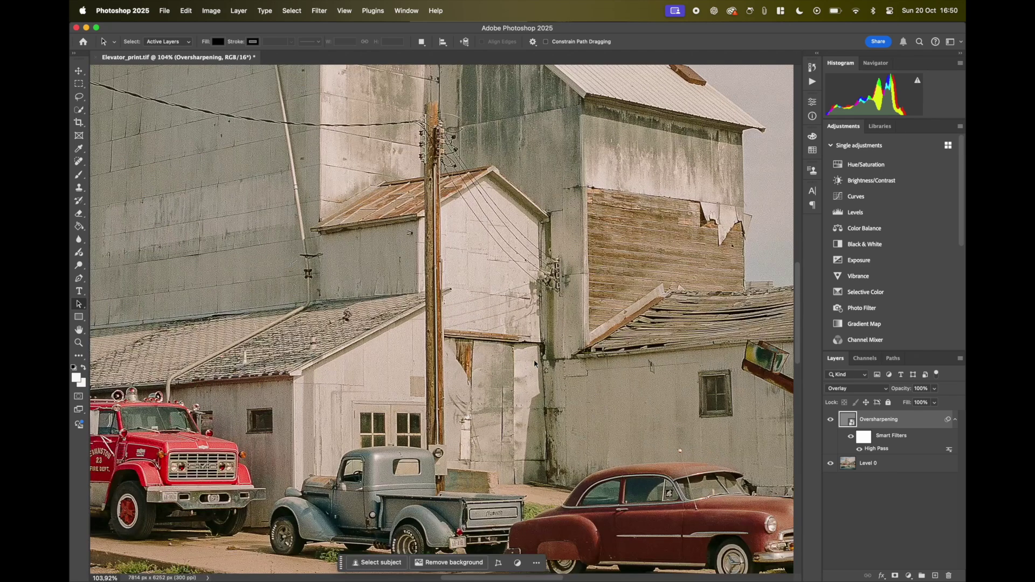
{"action": "scroll", "coordinate": [533, 363], "scroll_direction": "up", "scroll_amount": 1}
{"action": "scroll", "coordinate": [534, 363], "scroll_direction": "right", "scroll_amount": 10}
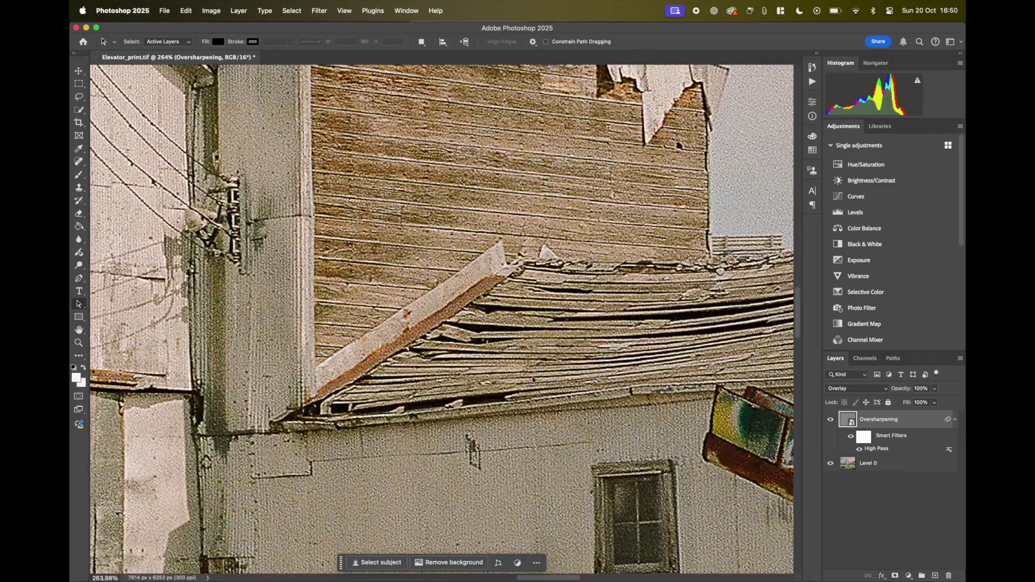
{"action": "scroll", "coordinate": [533, 379], "scroll_direction": "down", "scroll_amount": 6}
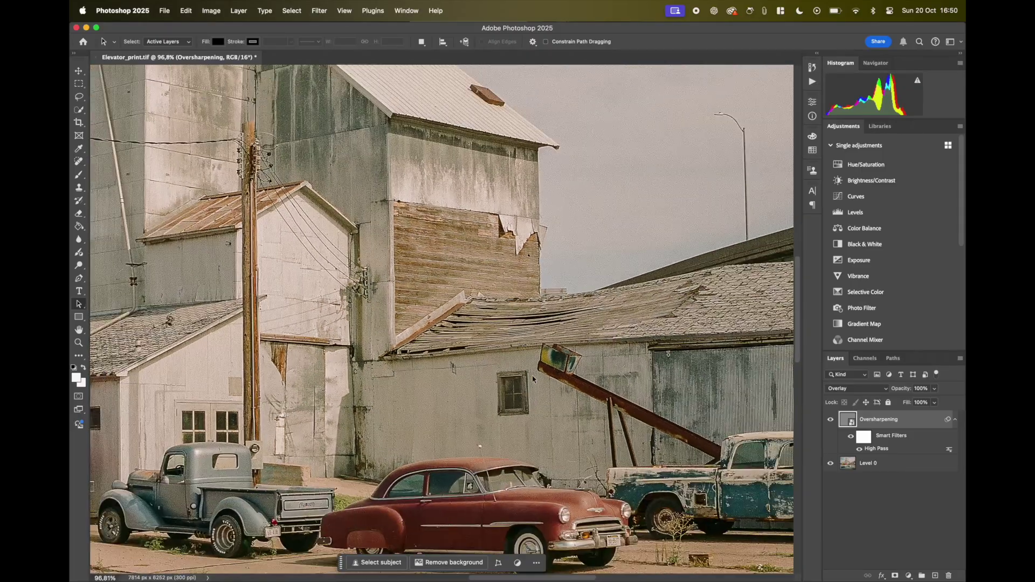
{"action": "scroll", "coordinate": [546, 360], "scroll_direction": "down", "scroll_amount": 8}
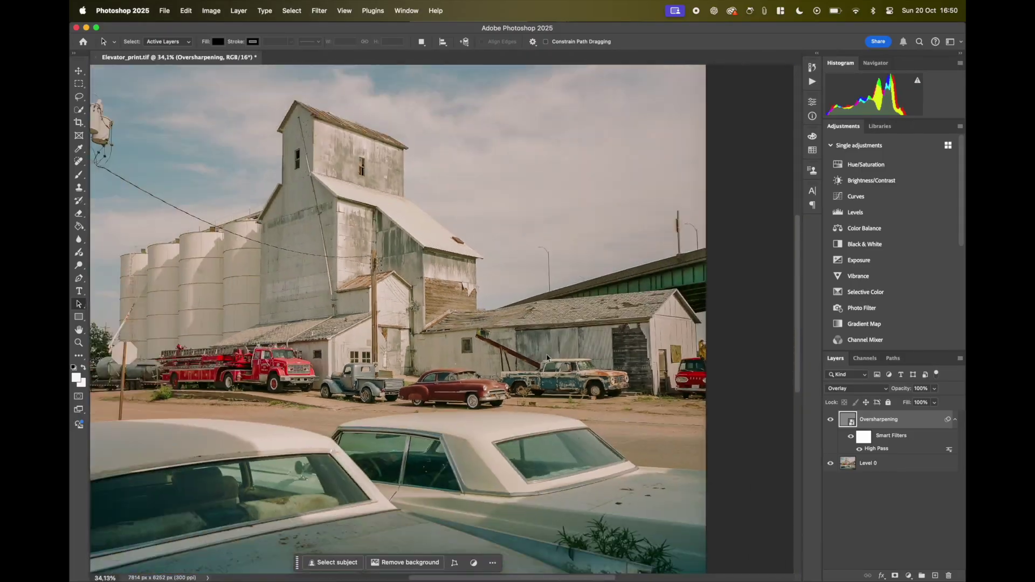
{"action": "scroll", "coordinate": [548, 357], "scroll_direction": "down", "scroll_amount": 1}
{"action": "scroll", "coordinate": [548, 358], "scroll_direction": "left", "scroll_amount": 5}
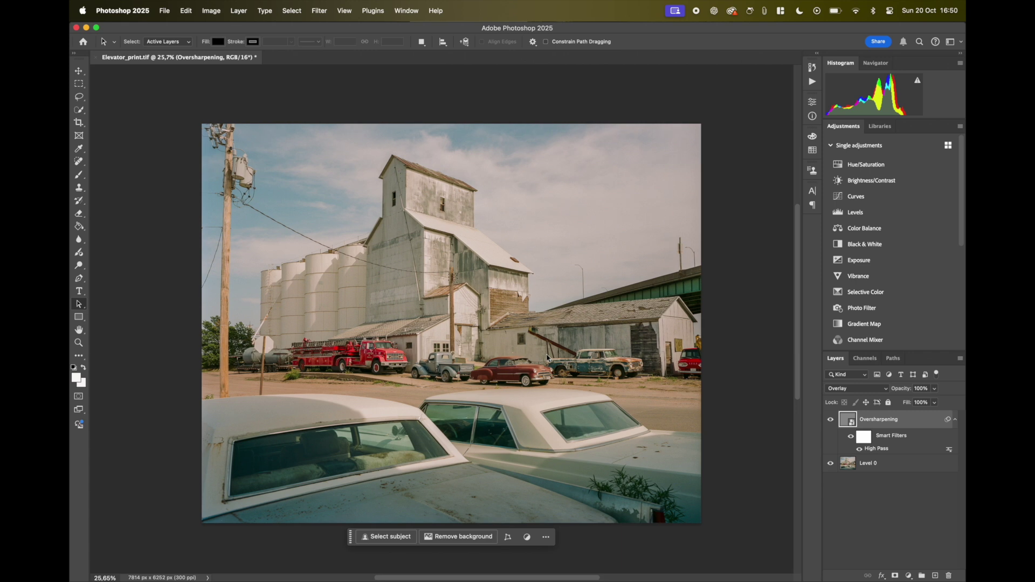
- Merge the Oversharpening and Level 0 layers into one layer and inspect the merged photo
{"action": "right_click", "coordinate": [886, 468]}
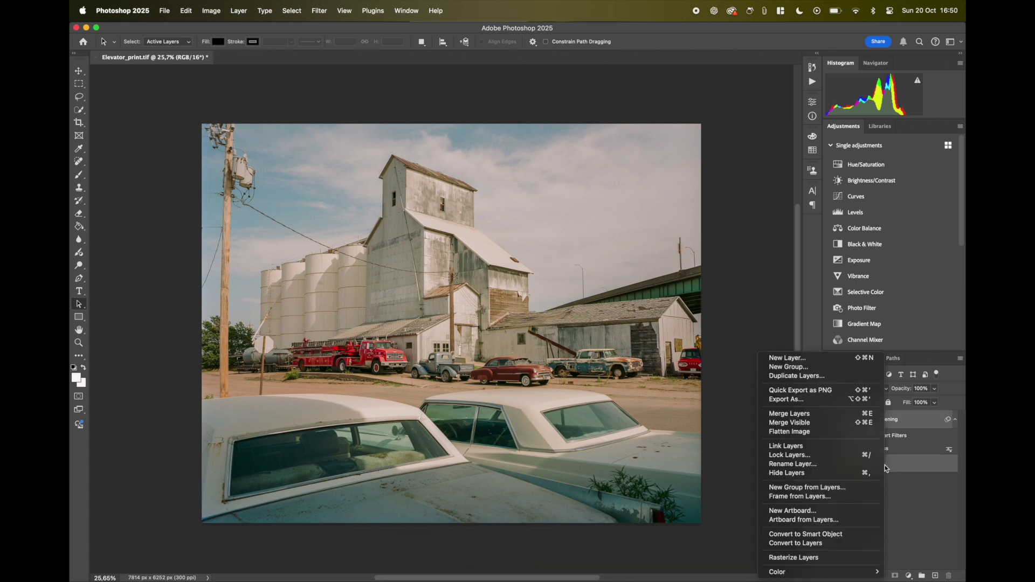
{"action": "left_click", "coordinate": [840, 414]}
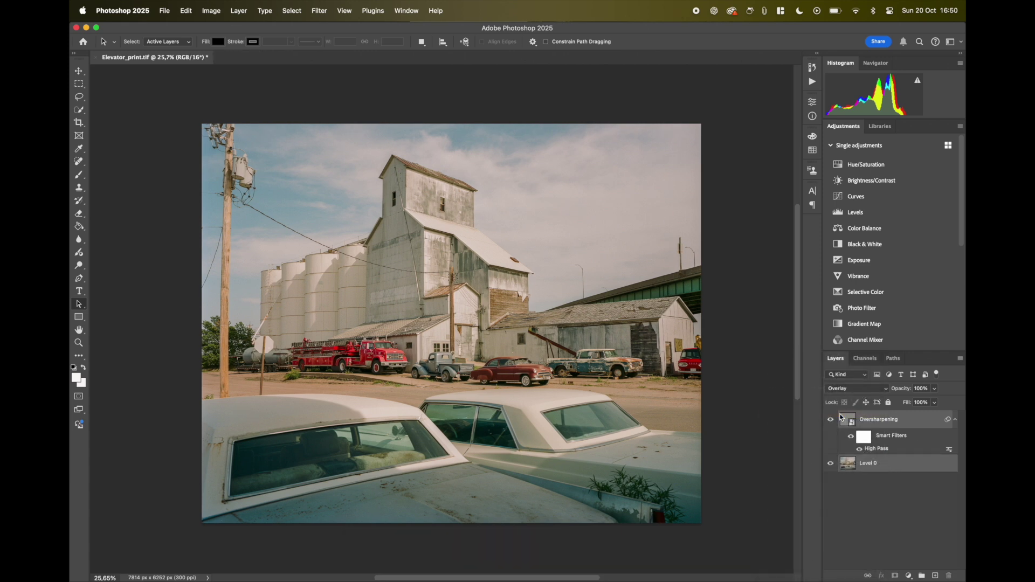
{"action": "scroll", "coordinate": [361, 260], "scroll_direction": "up", "scroll_amount": 8}
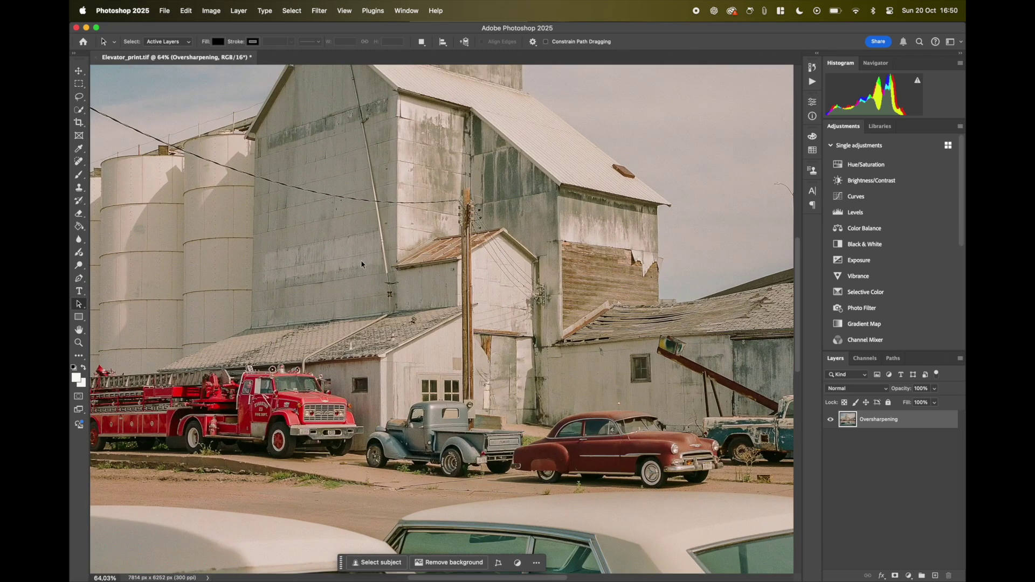
{"action": "scroll", "coordinate": [366, 253], "scroll_direction": "down", "scroll_amount": 4}
{"action": "scroll", "coordinate": [322, 398], "scroll_direction": "down", "scroll_amount": 3}
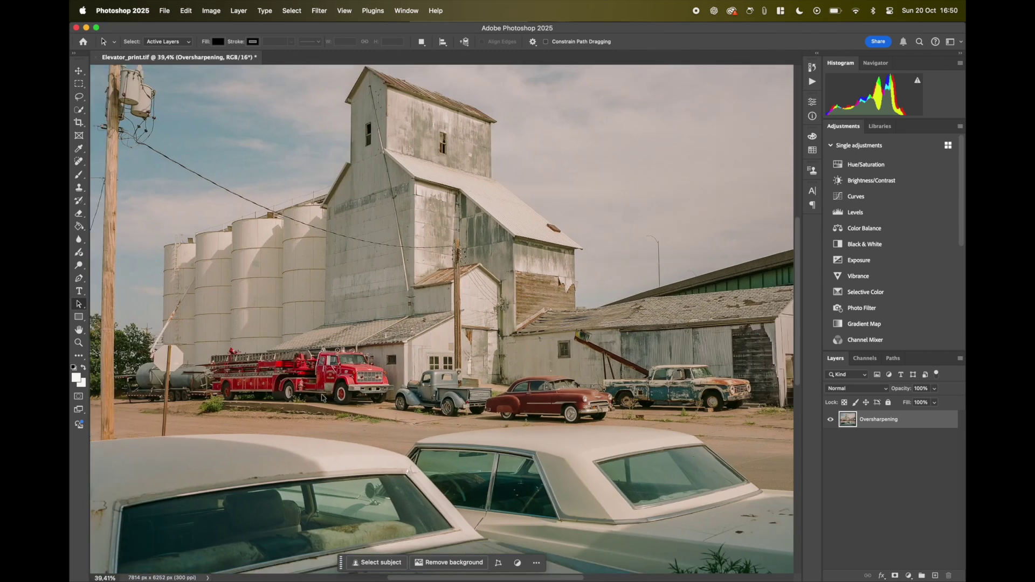
- Inspect the merged photo up close around the fire truck, the roofs and the elevator walls
{"action": "scroll", "coordinate": [322, 398], "scroll_direction": "up", "scroll_amount": 4}
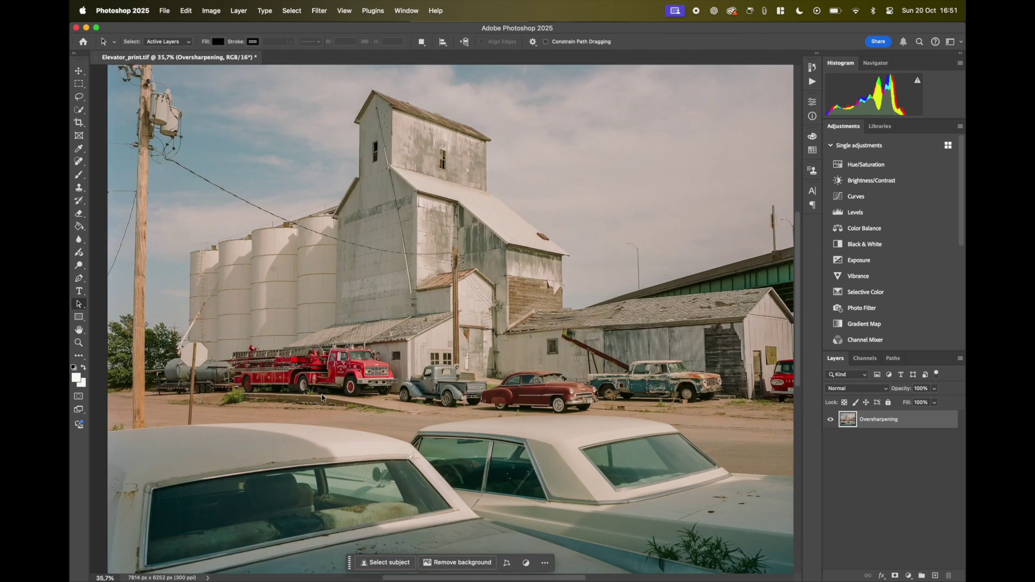
{"action": "scroll", "coordinate": [322, 399], "scroll_direction": "up", "scroll_amount": 6}
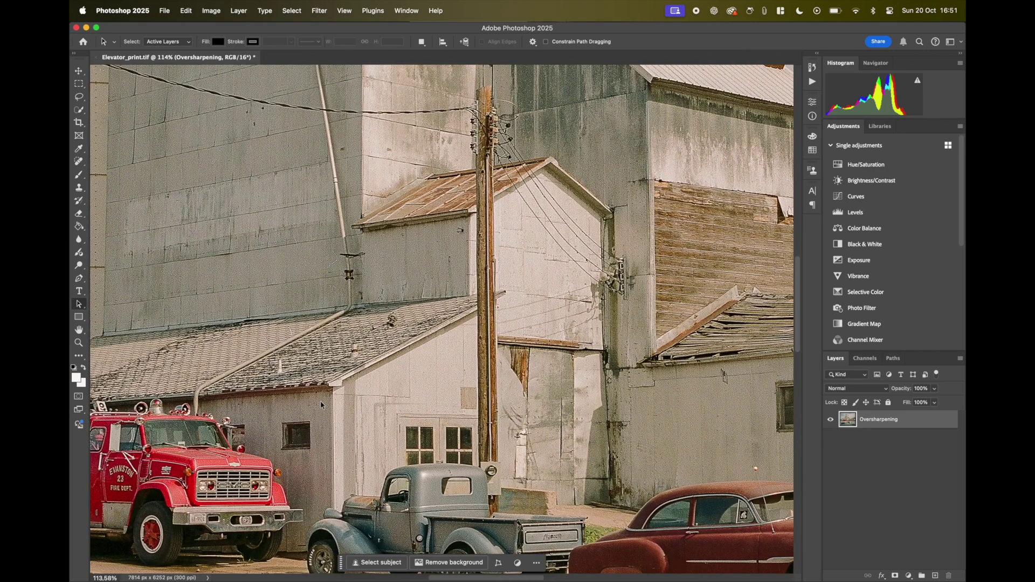
{"action": "scroll", "coordinate": [321, 404], "scroll_direction": "right", "scroll_amount": 15}
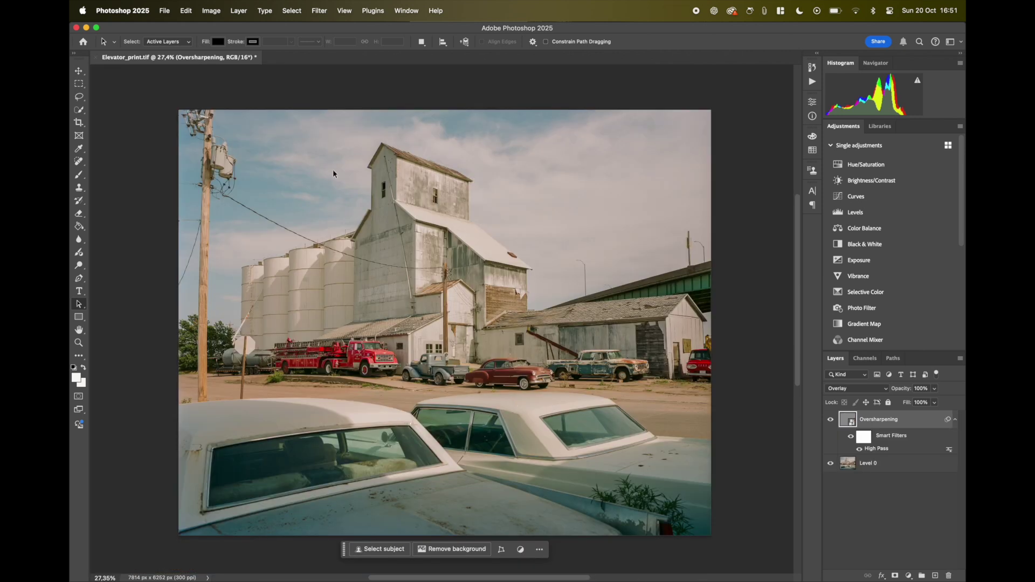
- Extend the canvas by a relative 2 inches in both width and height around the photo
{"action": "left_click", "coordinate": [210, 11]}
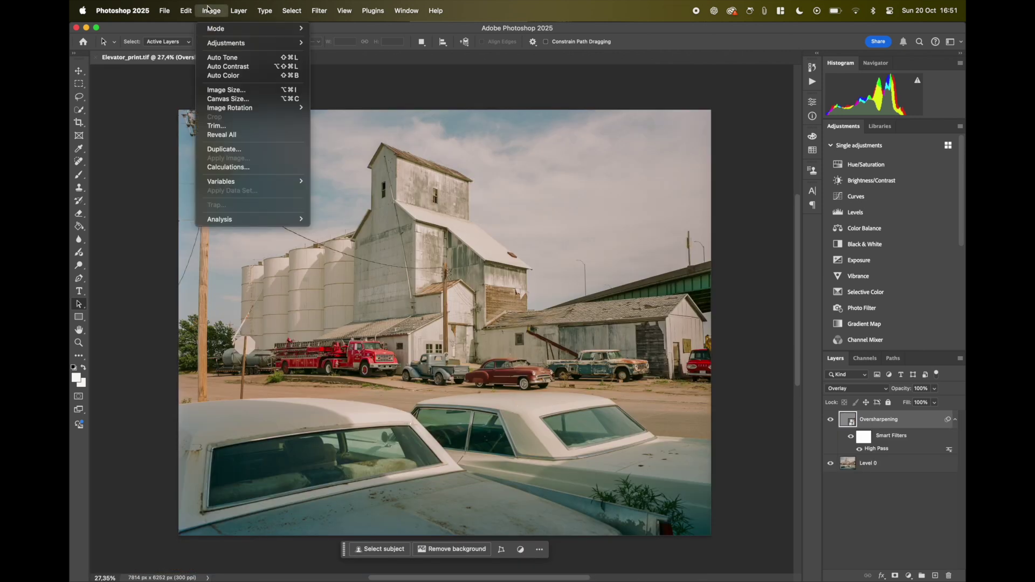
{"action": "left_click", "coordinate": [238, 98]}
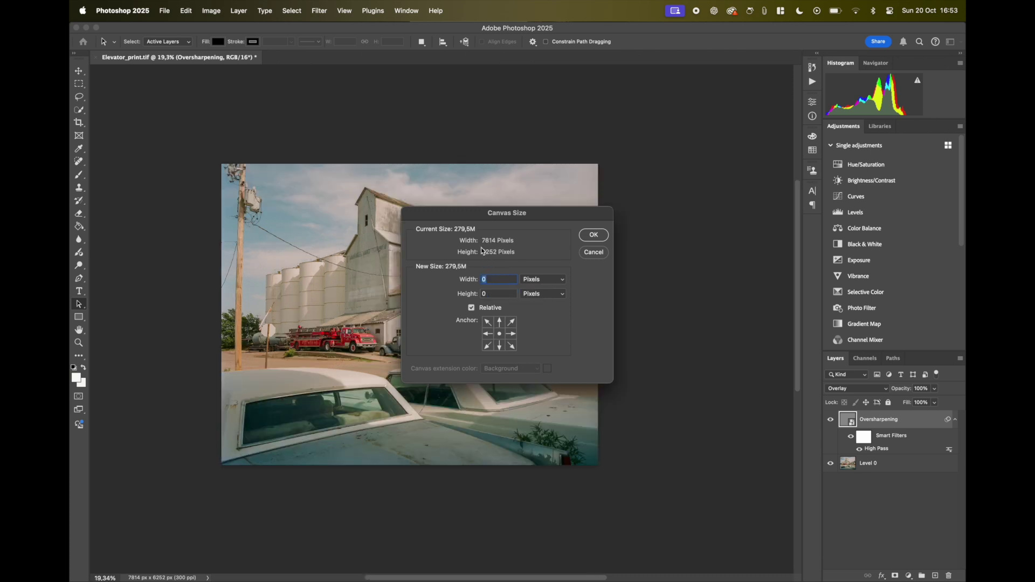
{"action": "left_click", "coordinate": [534, 280]}
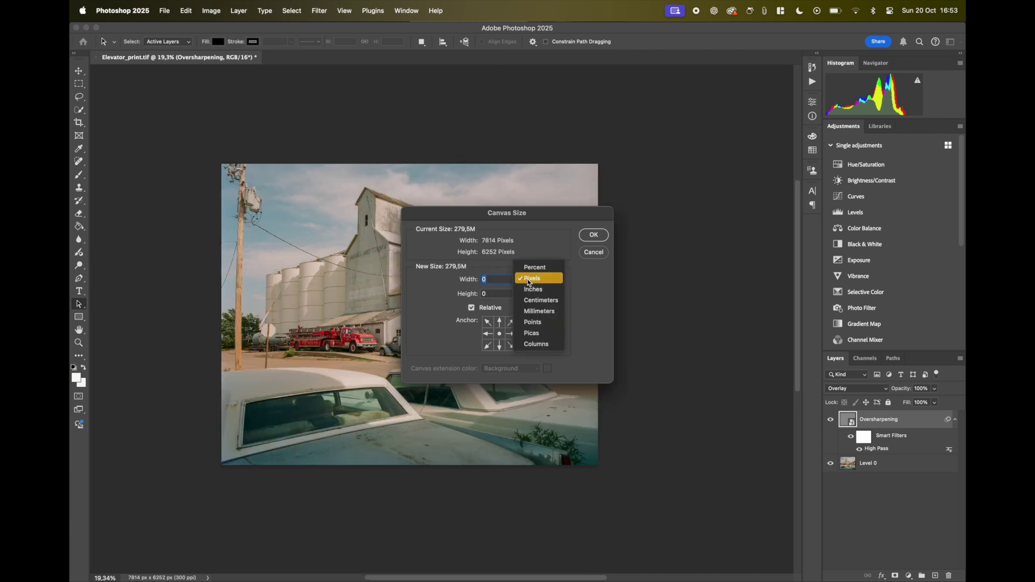
{"action": "left_click", "coordinate": [535, 291]}
{"action": "left_click", "coordinate": [500, 280]}
{"action": "key", "text": "BackSpace"}
{"action": "type", "text": "2"}
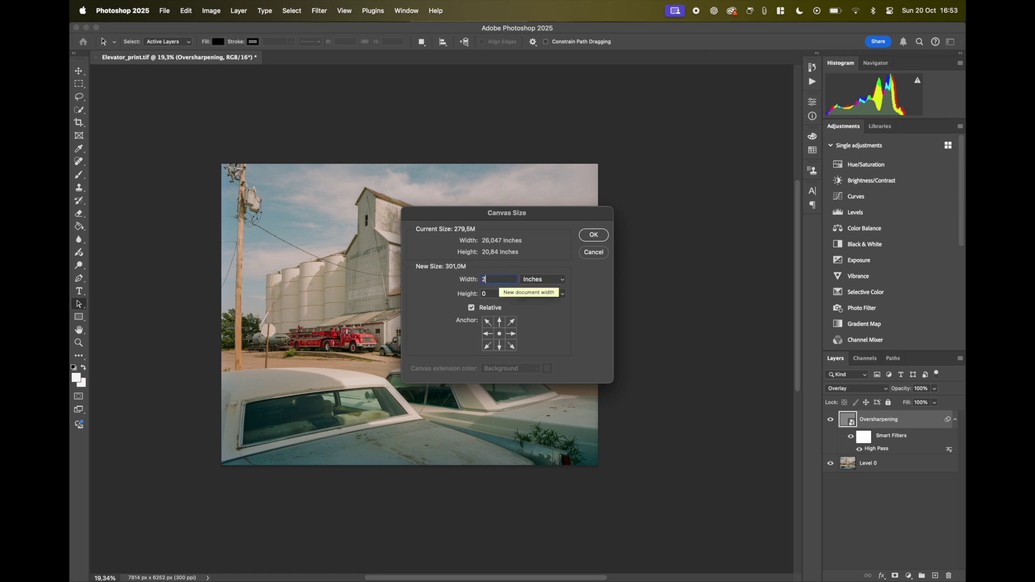
{"action": "type", "text": "2"}
{"action": "left_click", "coordinate": [587, 234]}
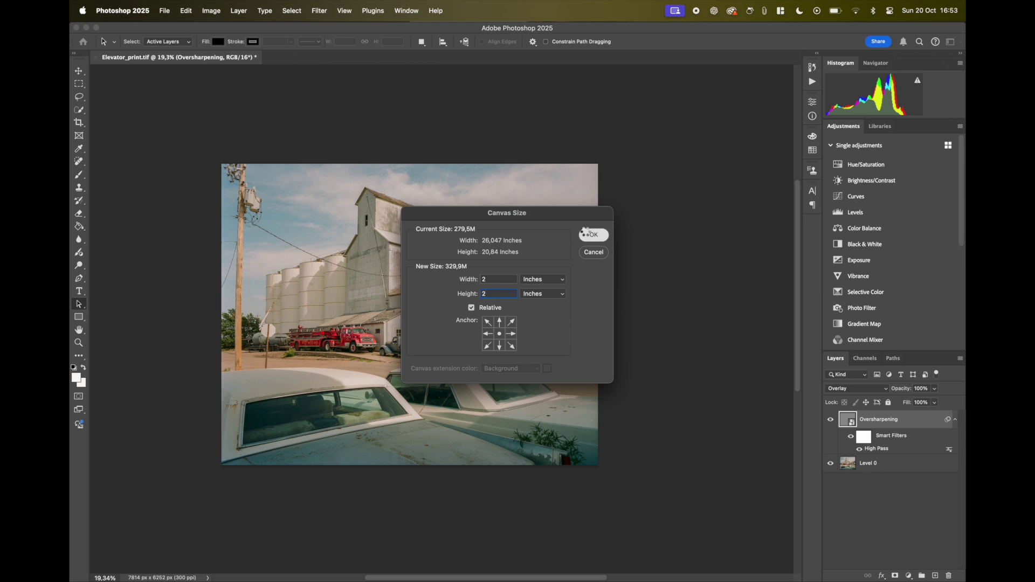
{"action": "scroll", "coordinate": [586, 235], "scroll_direction": "up", "scroll_amount": 3}
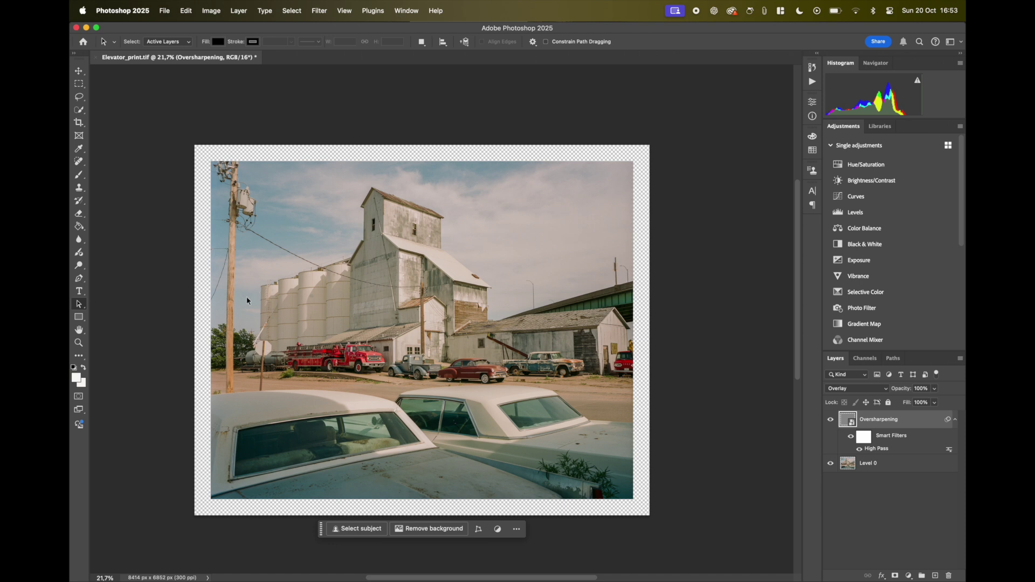
- Fill the transparent border around the photo with white using the Paint Bucket tool
{"action": "left_click", "coordinate": [81, 355]}
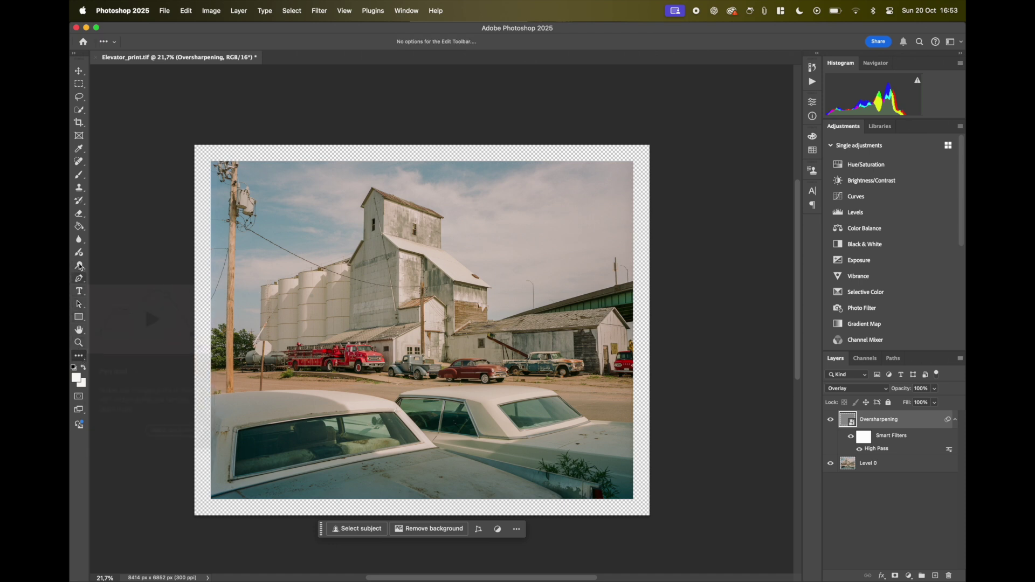
{"action": "left_click", "coordinate": [78, 227]}
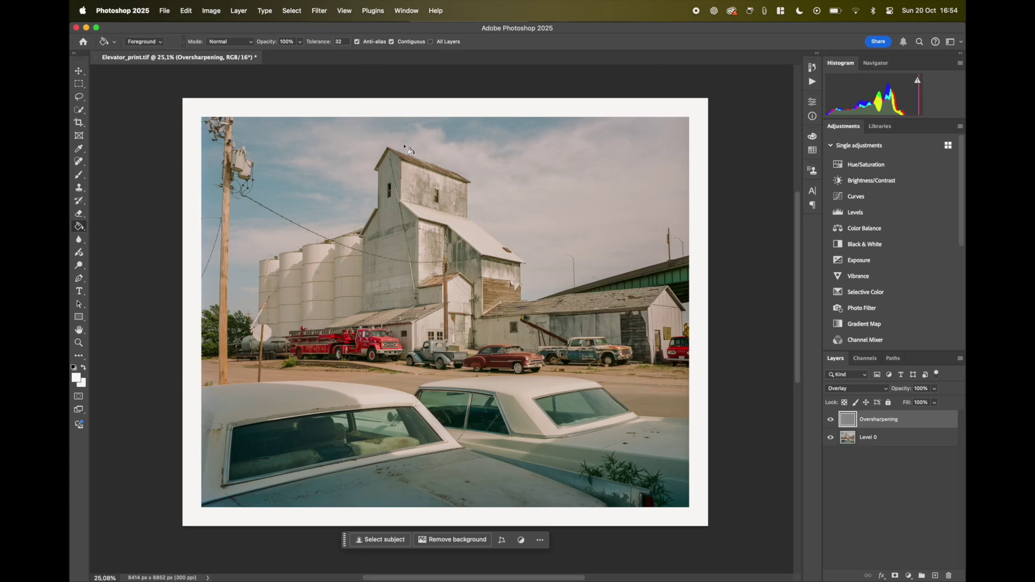
- Turn on Proof Colors and confirm the custom proof condition with SaalDigital_FineArt_PhotoRag.icc, Relative Colorimetric intent and Black Point Compensation
{"action": "left_click", "coordinate": [344, 11]}
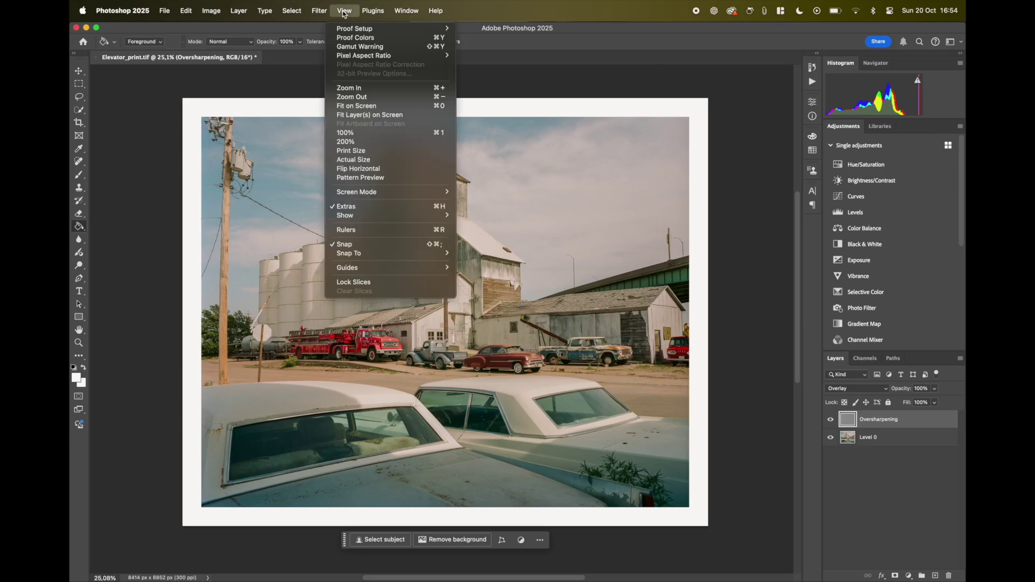
{"action": "mouse_move", "coordinate": [343, 31]}
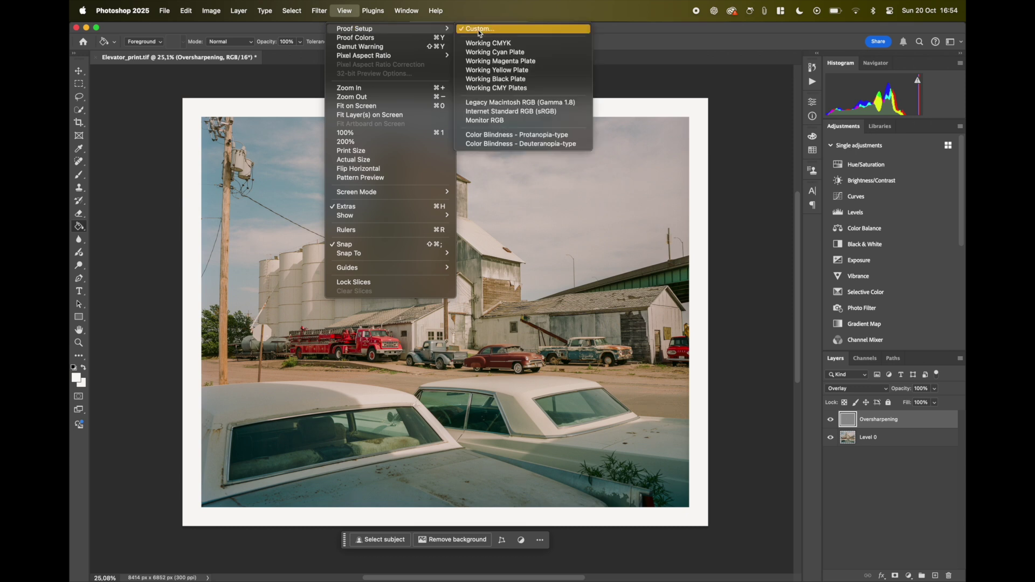
{"action": "left_click", "coordinate": [433, 38]}
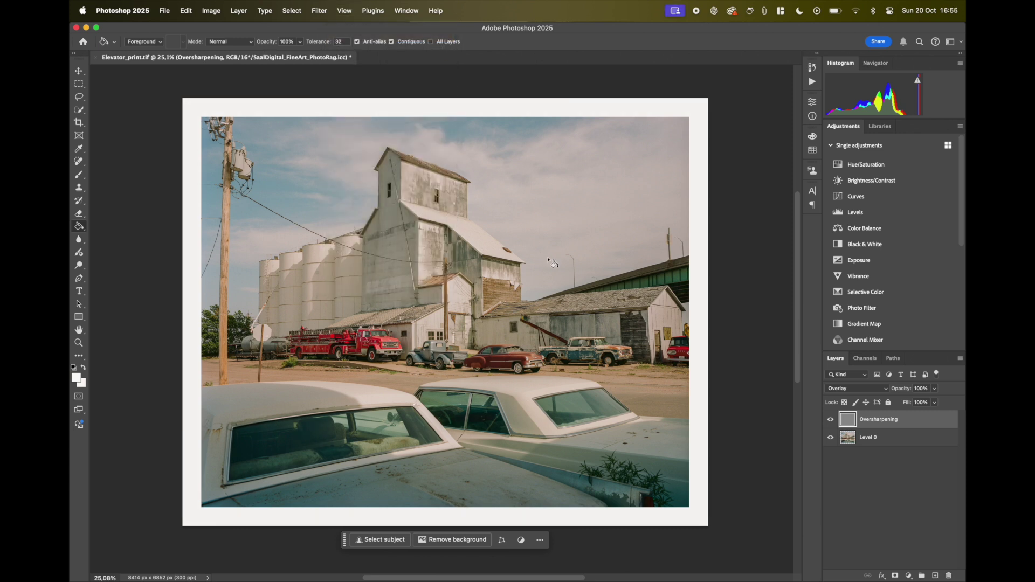
{"action": "left_click", "coordinate": [340, 11]}
{"action": "mouse_move", "coordinate": [417, 30]}
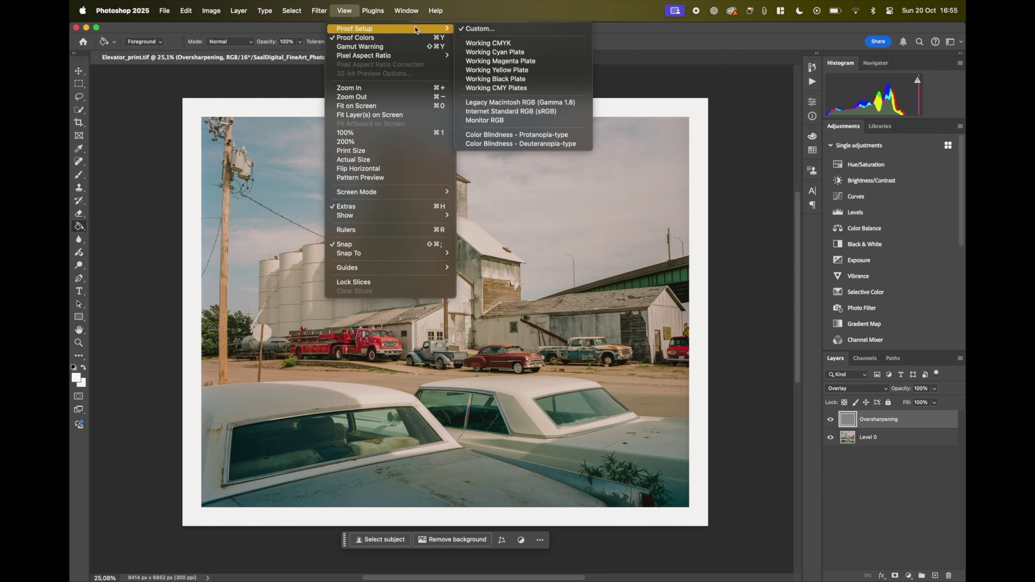
{"action": "left_click", "coordinate": [463, 28]}
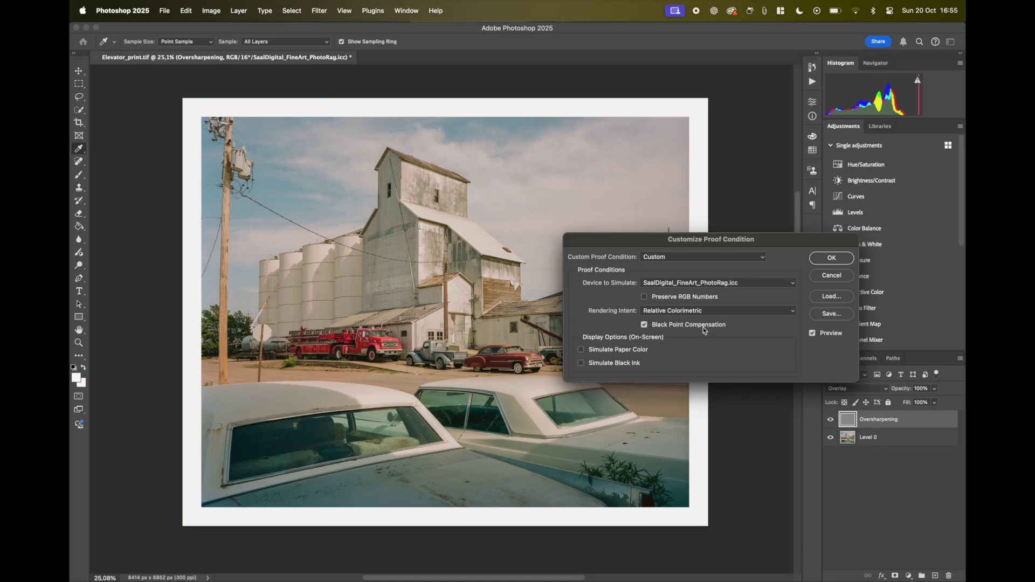
{"action": "left_click", "coordinate": [831, 258]}
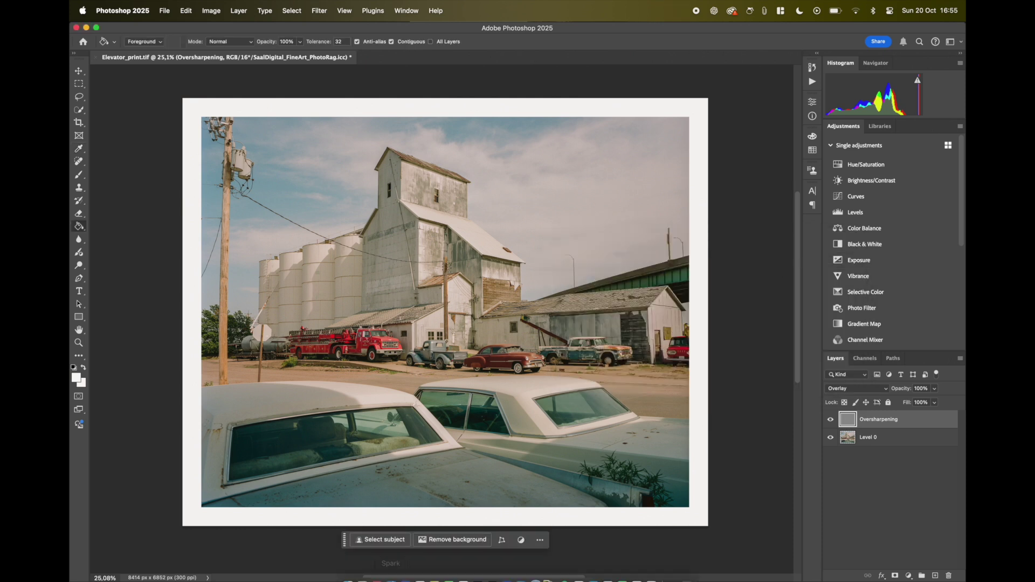
- Compare the photo with Proof Colors off and on, including a close-up of the fire truck and grey pickup
{"action": "left_click", "coordinate": [351, 10]}
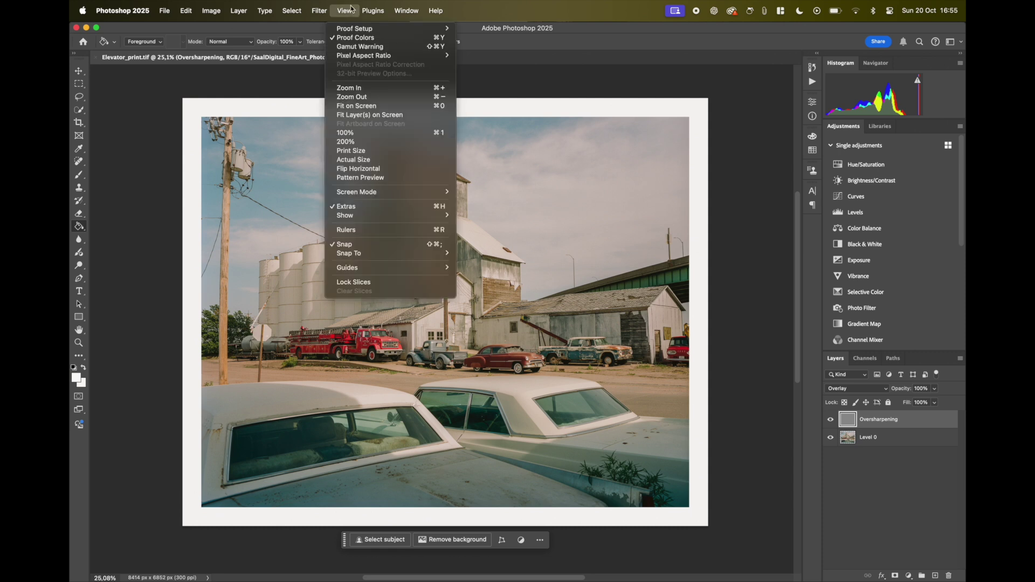
{"action": "left_click", "coordinate": [351, 38]}
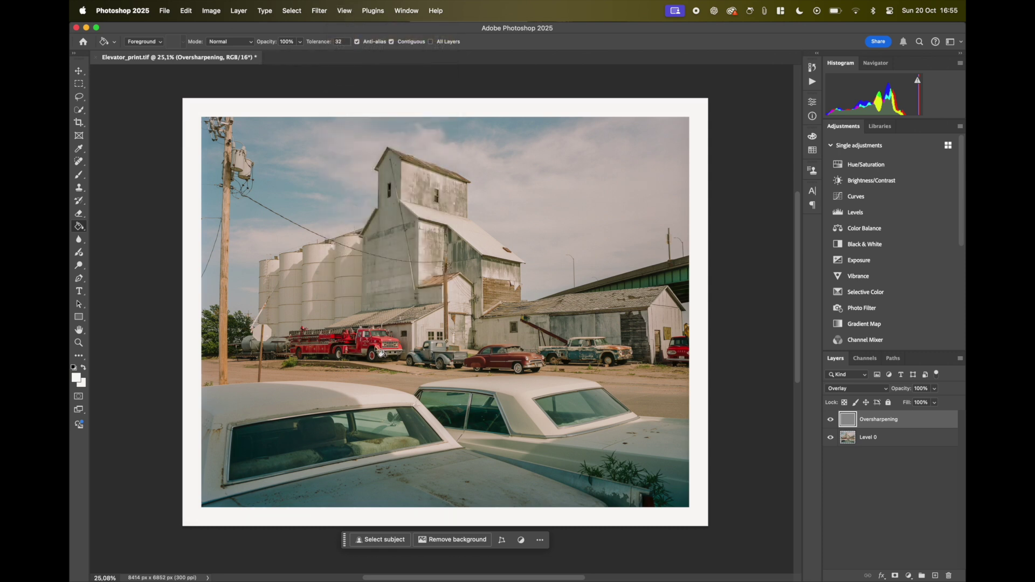
{"action": "scroll", "coordinate": [338, 350], "scroll_direction": "up", "scroll_amount": 10}
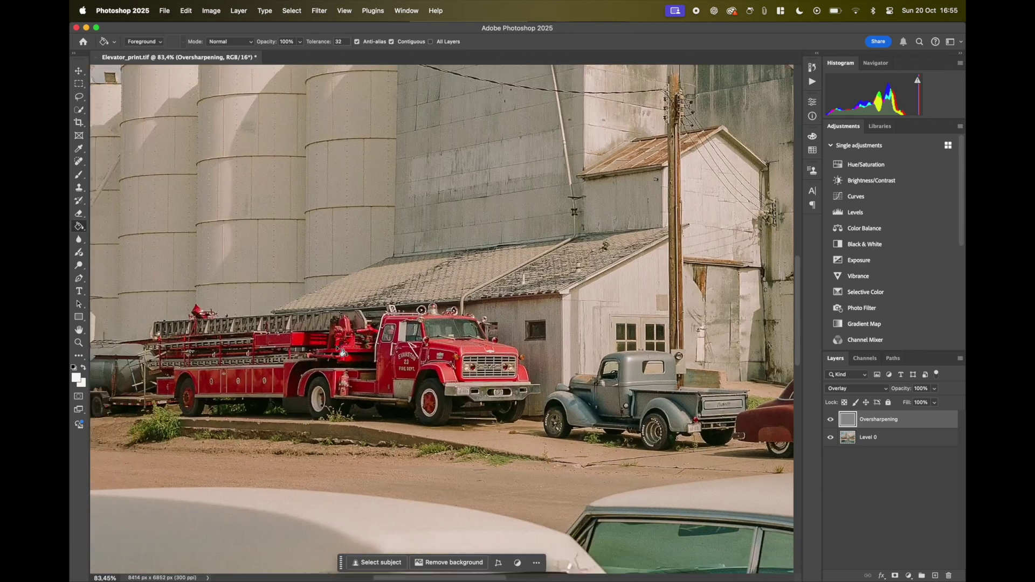
{"action": "scroll", "coordinate": [342, 352], "scroll_direction": "up", "scroll_amount": 2}
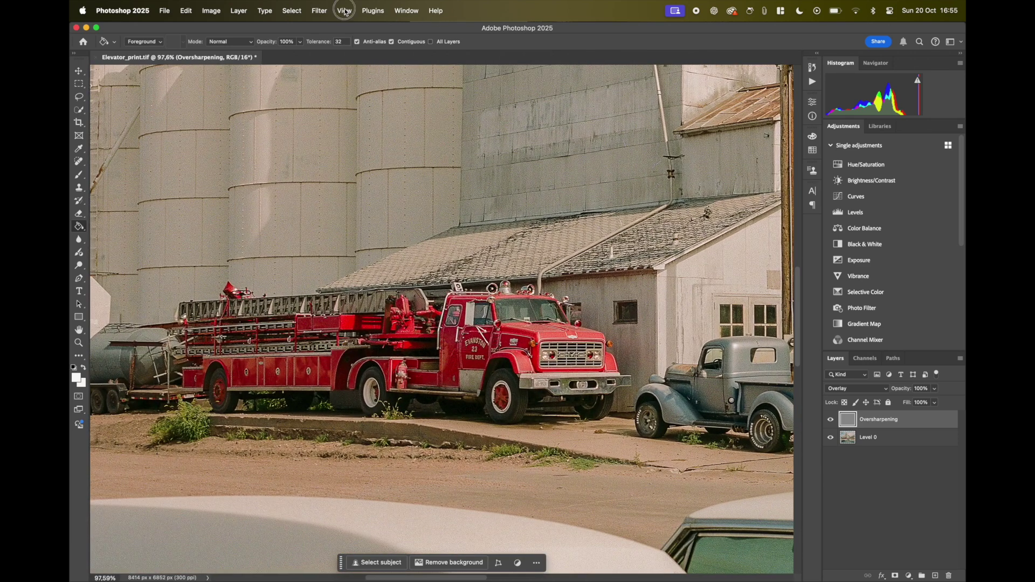
{"action": "left_click", "coordinate": [344, 11]}
{"action": "left_click", "coordinate": [351, 37]}
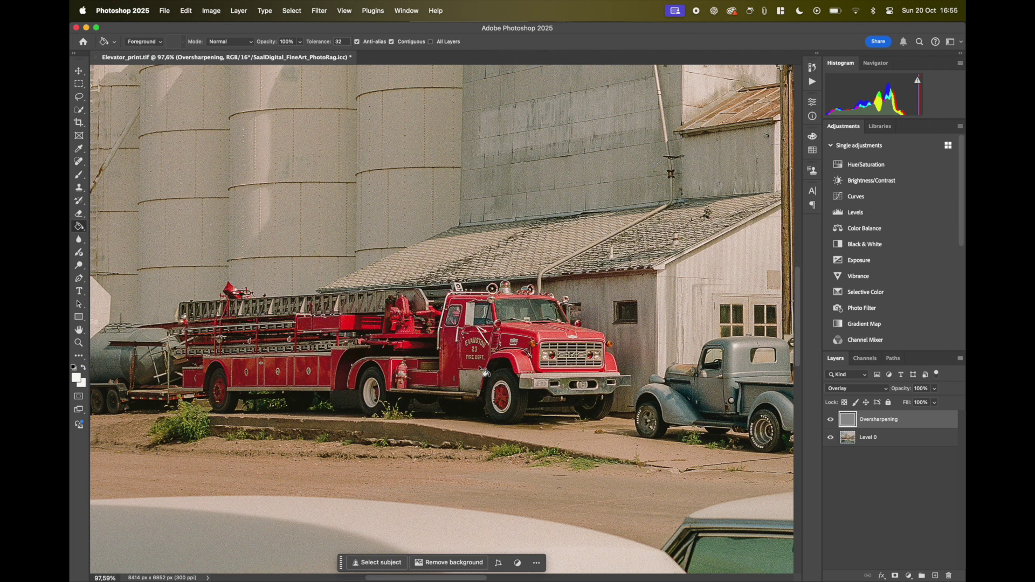
{"action": "scroll", "coordinate": [485, 372], "scroll_direction": "right", "scroll_amount": 5}
{"action": "scroll", "coordinate": [485, 372], "scroll_direction": "down", "scroll_amount": 6}
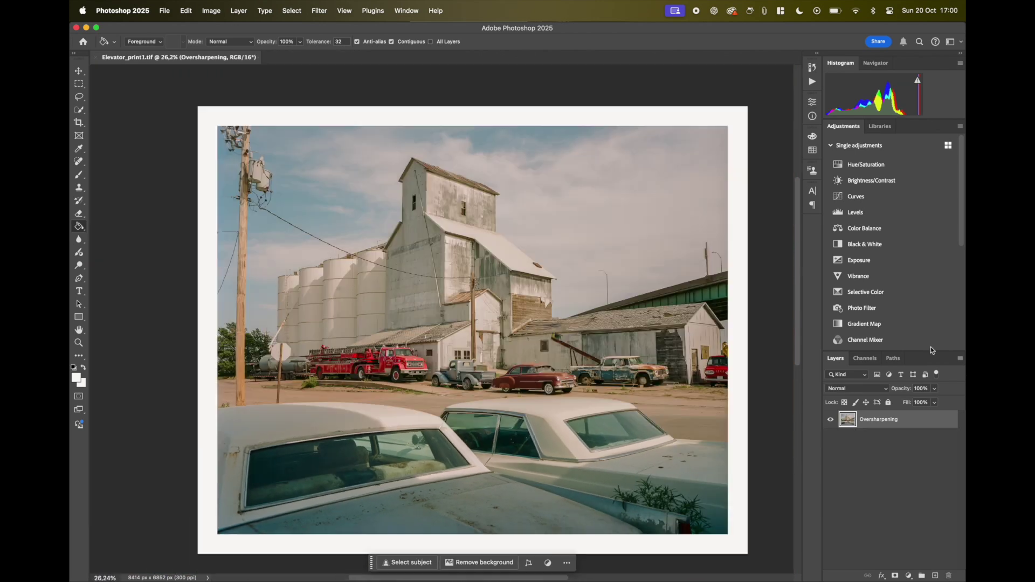
- Undo the layer merge and merge the Oversharpening and Level 0 layers into one layer again
{"action": "key", "text": "super+z"}
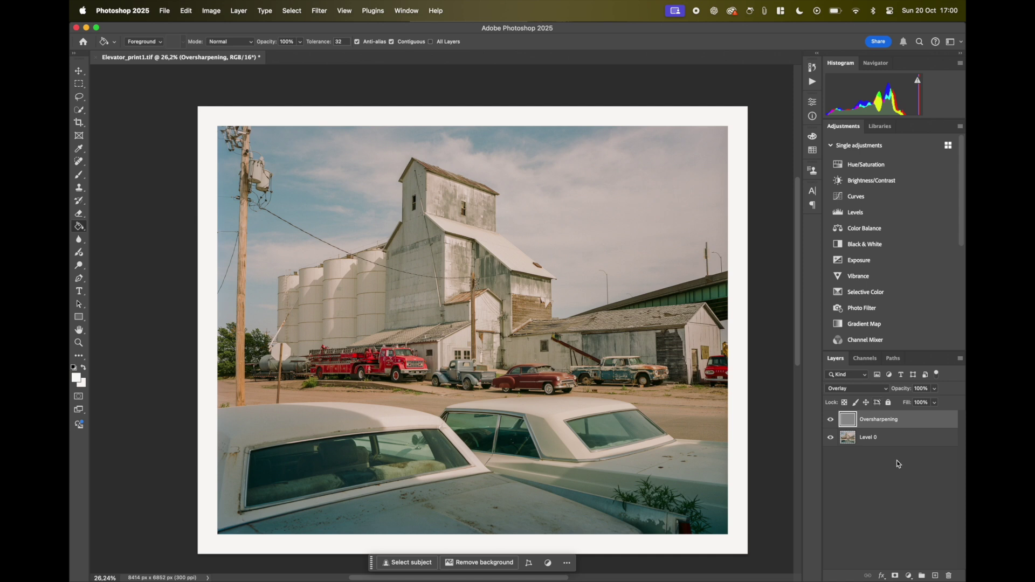
{"action": "left_click", "coordinate": [373, 11]}
{"action": "left_click", "coordinate": [903, 469]}
{"action": "left_click", "coordinate": [899, 444], "text": "shift"}
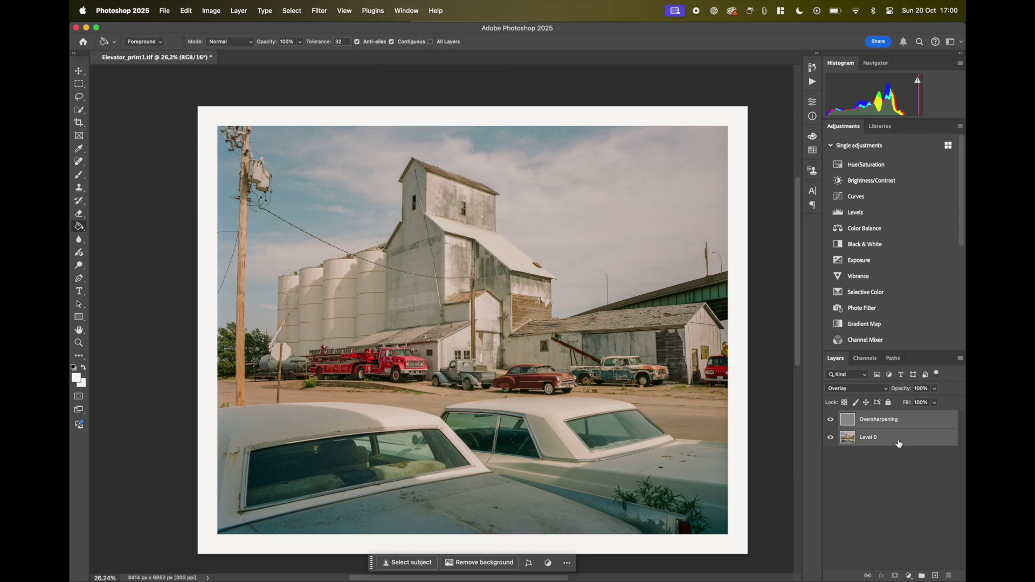
{"action": "right_click", "coordinate": [898, 443]}
{"action": "left_click", "coordinate": [864, 438]}
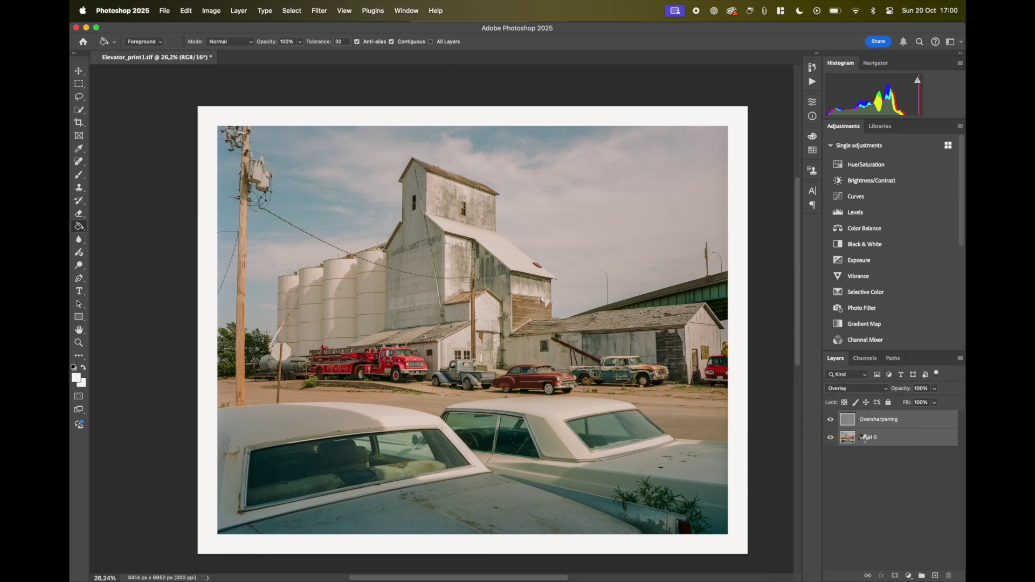
- Save the merged photo as the TIFF file Elevator_print1.tif on the Desktop, replacing the existing file, with no image compression
{"action": "left_click", "coordinate": [154, 6]}
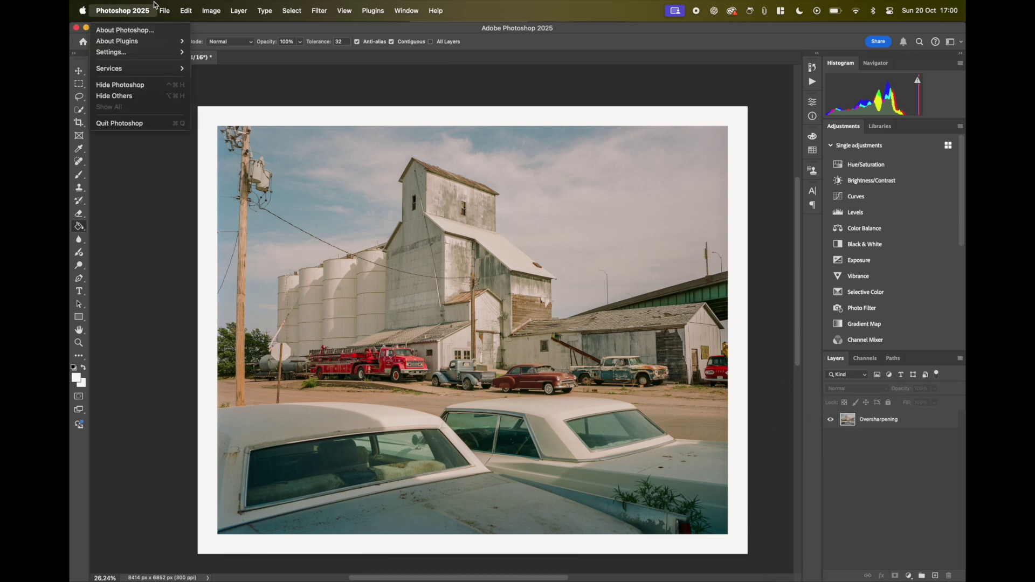
{"action": "mouse_move", "coordinate": [166, 6]}
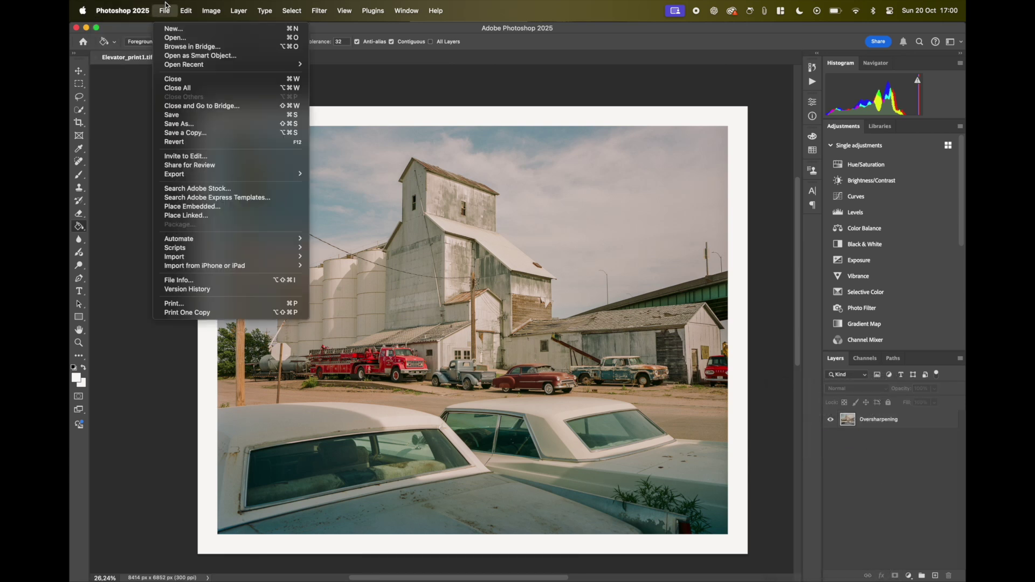
{"action": "left_click", "coordinate": [179, 123]}
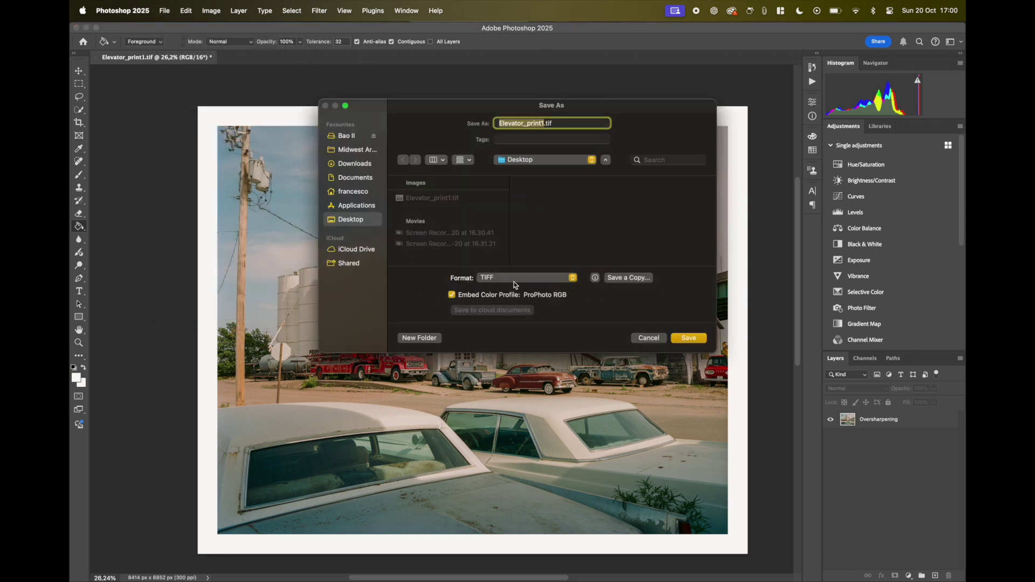
{"action": "left_click", "coordinate": [689, 338]}
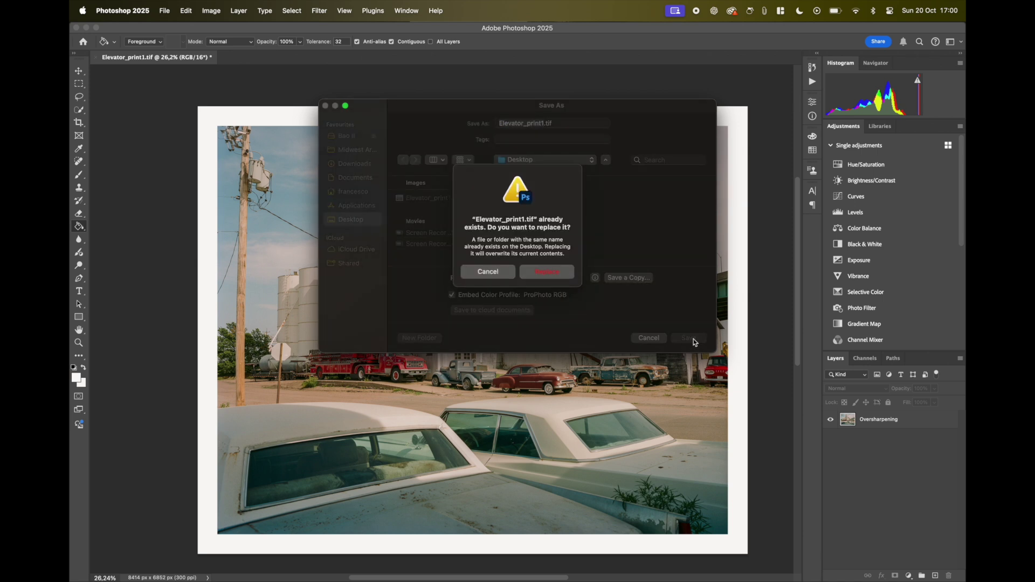
{"action": "left_click", "coordinate": [542, 276]}
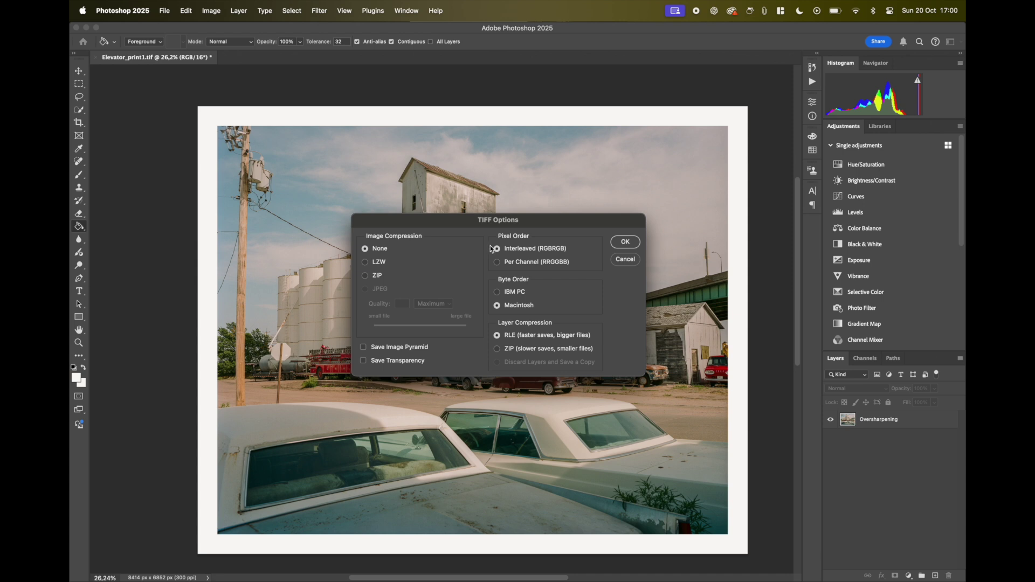
{"action": "left_click", "coordinate": [627, 240]}
- Switch to Finder and preview Elevator_print1.tif from the Desktop in full screen
{"action": "left_click", "coordinate": [353, 571]}
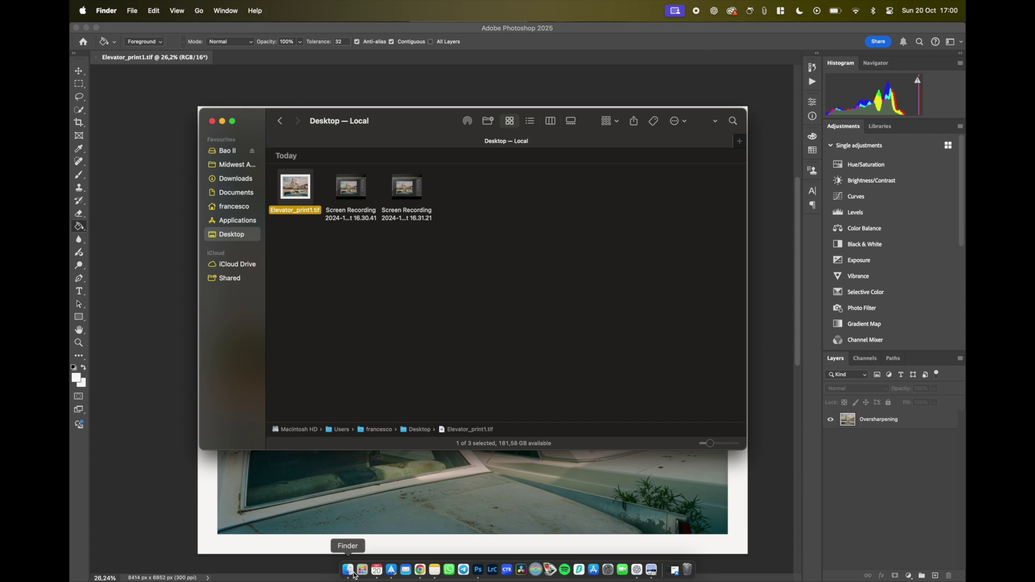
{"action": "key", "text": "space"}
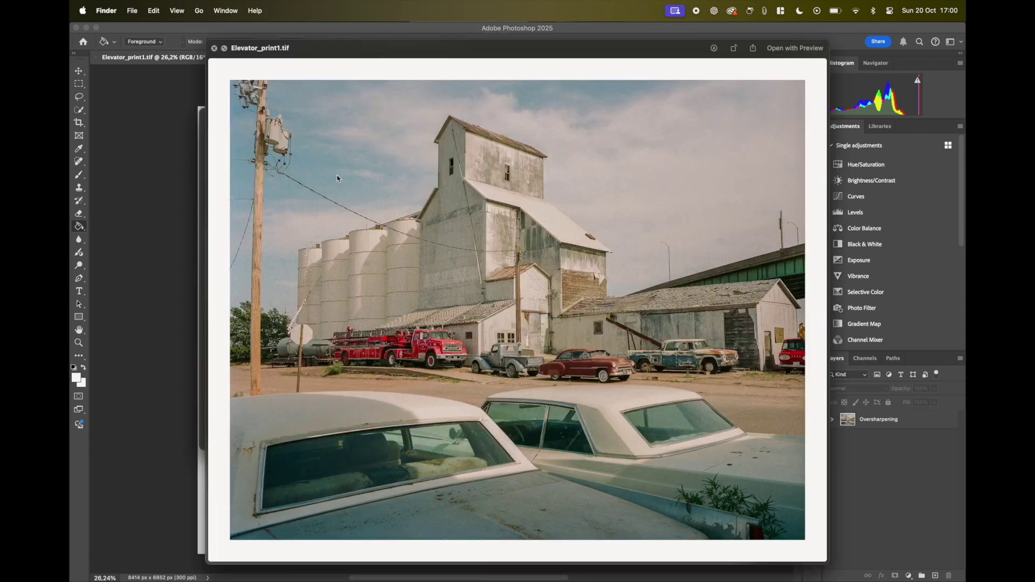
{"action": "left_click", "coordinate": [224, 48]}
- Examine the previewed print file as a whole and close up on the elevator walls, silos and parked vehicles
{"action": "scroll", "coordinate": [425, 258], "scroll_direction": "up", "scroll_amount": 3}
{"action": "scroll", "coordinate": [424, 258], "scroll_direction": "up", "scroll_amount": 5}
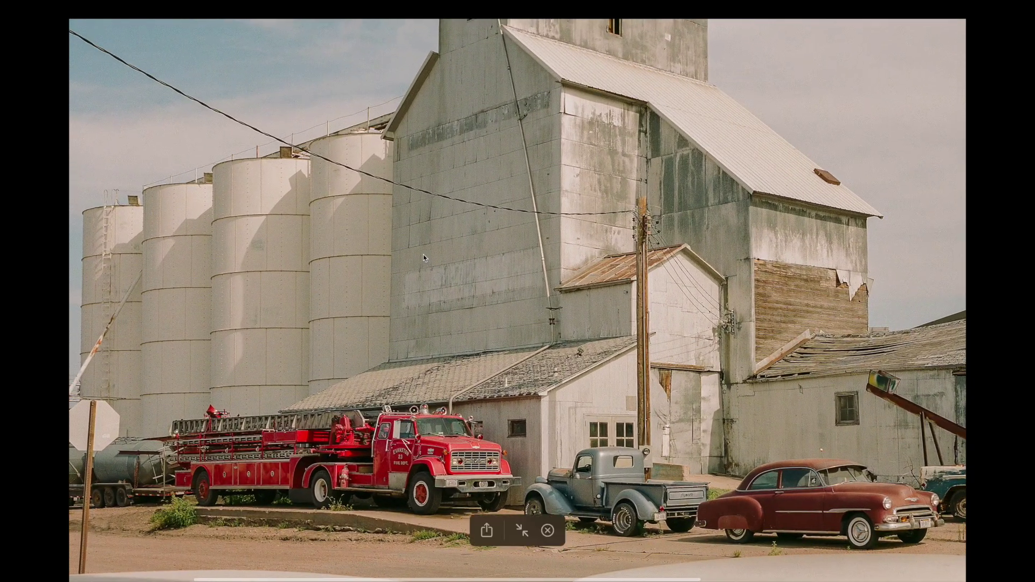
{"action": "scroll", "coordinate": [422, 259], "scroll_direction": "down", "scroll_amount": 5}
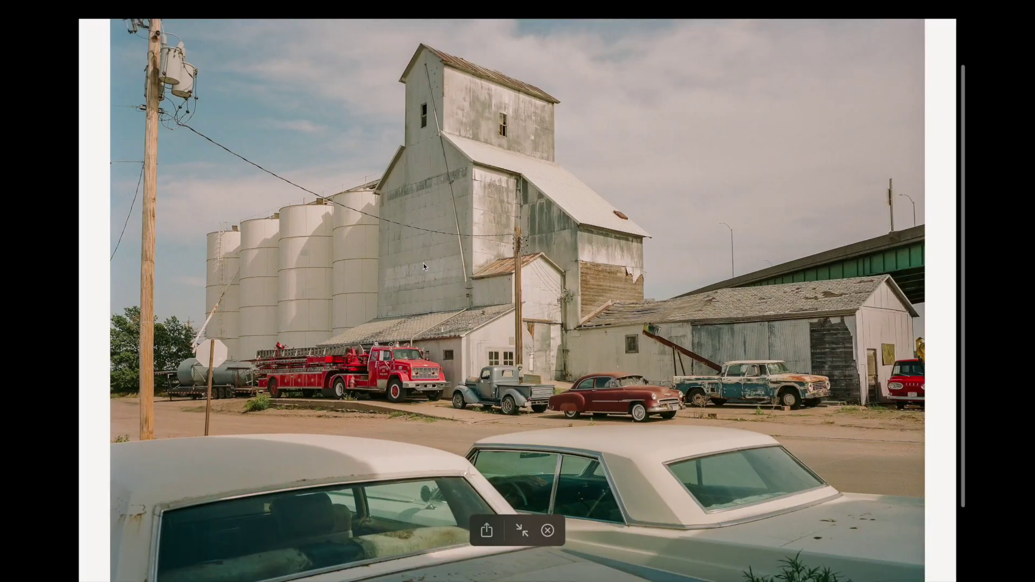
{"action": "scroll", "coordinate": [423, 263], "scroll_direction": "up", "scroll_amount": 5}
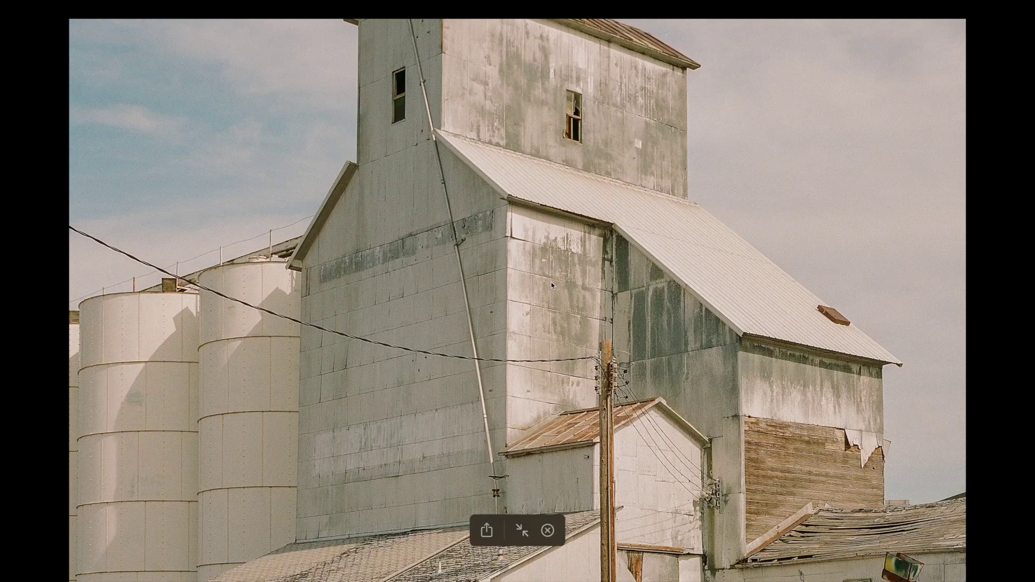
{"action": "scroll", "coordinate": [551, 282], "scroll_direction": "down", "scroll_amount": 5}
{"action": "scroll", "coordinate": [474, 429], "scroll_direction": "up", "scroll_amount": 5}
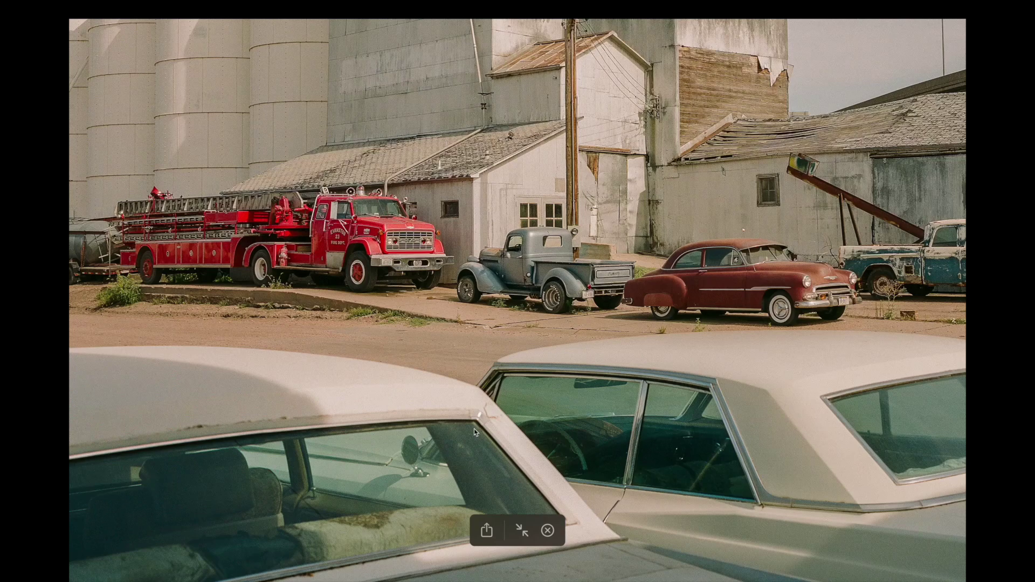
{"action": "scroll", "coordinate": [474, 429], "scroll_direction": "up", "scroll_amount": 3}
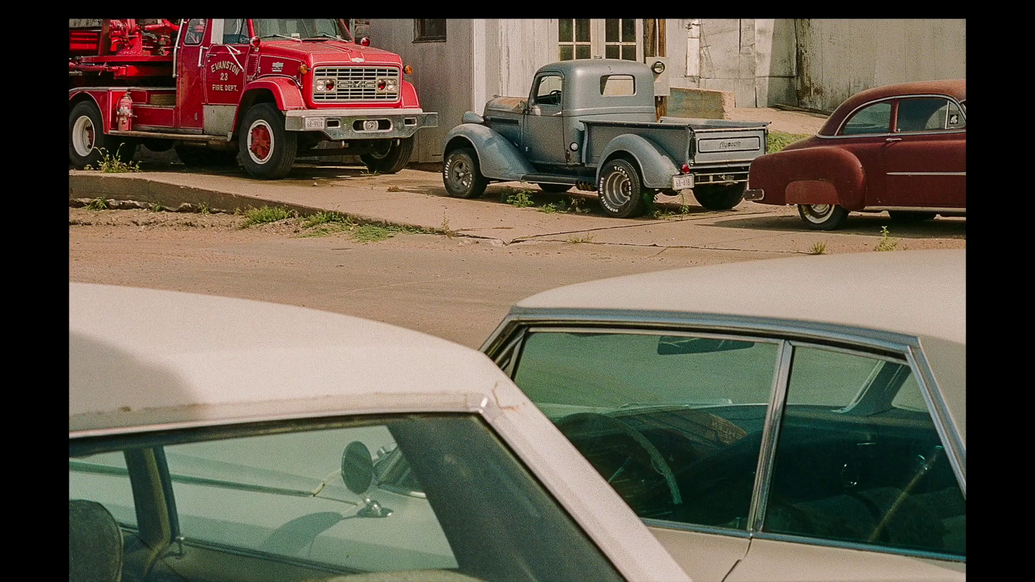